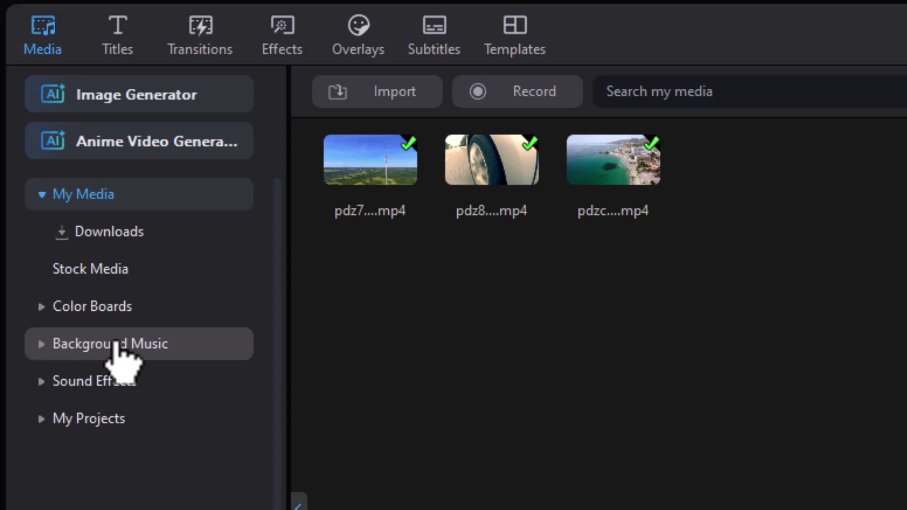
- Open Background Music and expand CyberLink to show categories like Acoustic, Atmosphere and Cinematic
{"action": "left_click", "coordinate": [115, 343]}
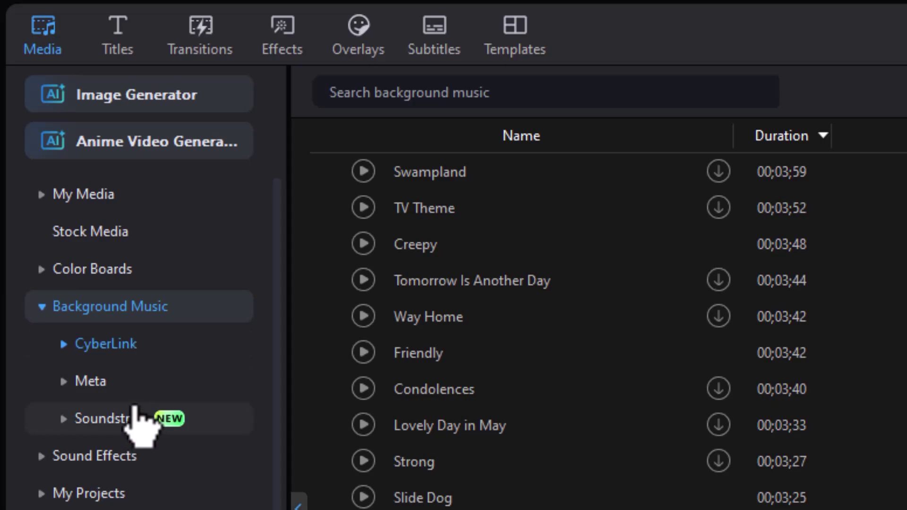
{"action": "left_click", "coordinate": [107, 344]}
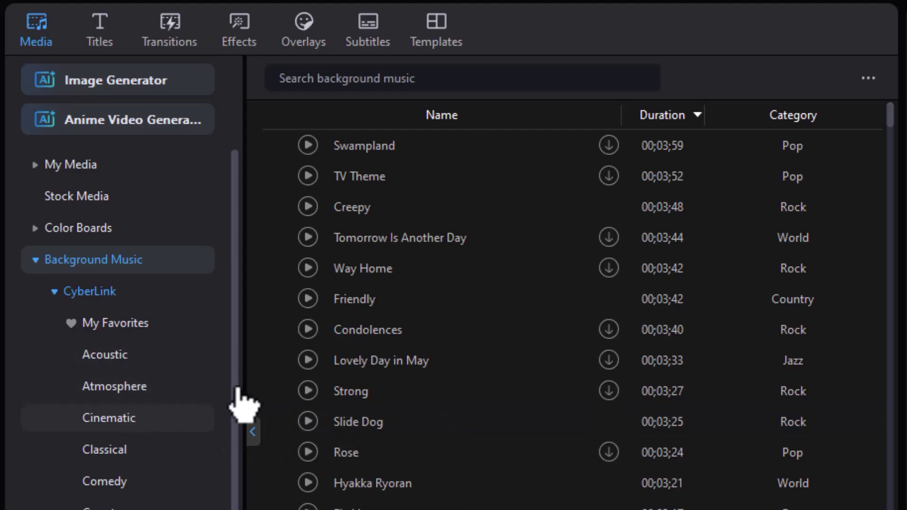
{"action": "left_click", "coordinate": [450, 75]}
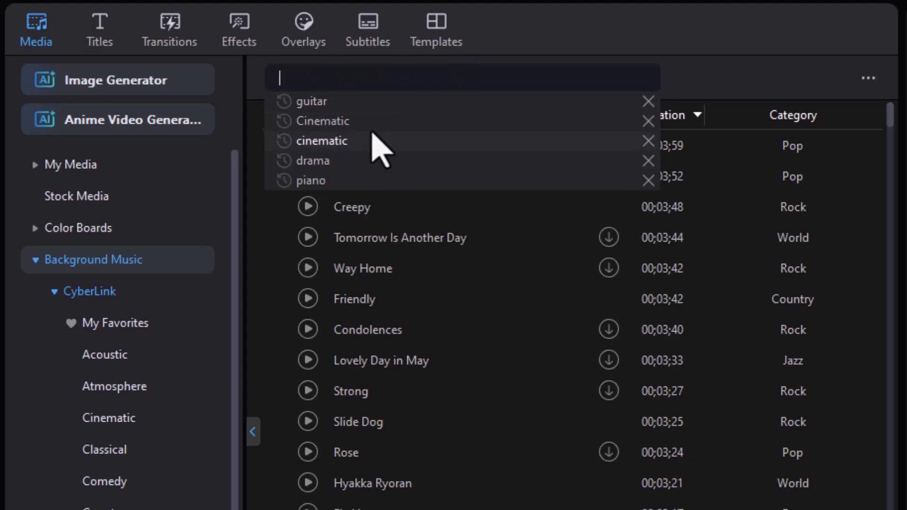
- Rerun the 'guitar' search, clear it, then search for 'vocal' and erase it
{"action": "left_click", "coordinate": [365, 102]}
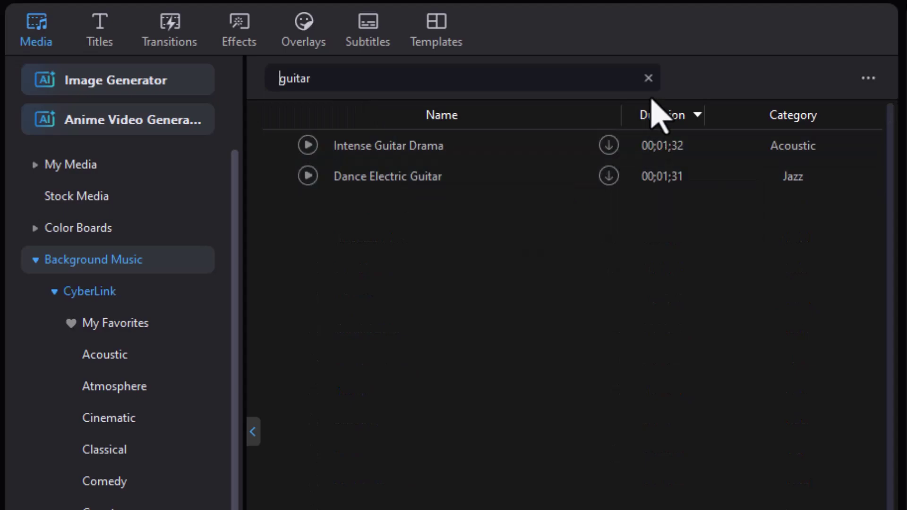
{"action": "left_click", "coordinate": [648, 78]}
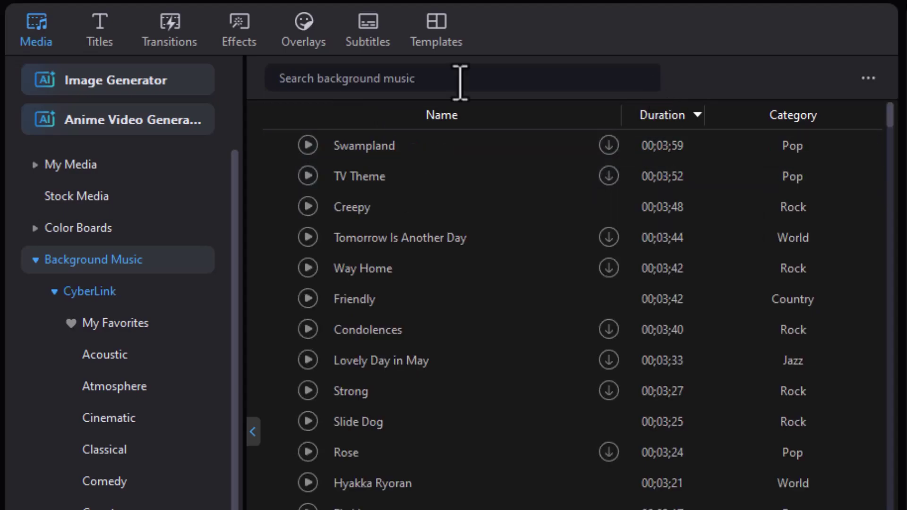
{"action": "left_click", "coordinate": [444, 78]}
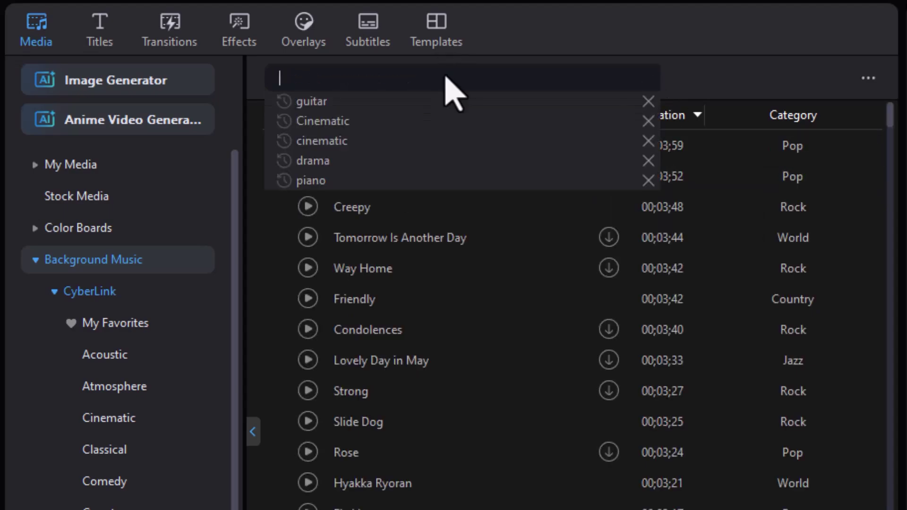
{"action": "type", "text": "vocal"}
{"action": "key", "text": "Return"}
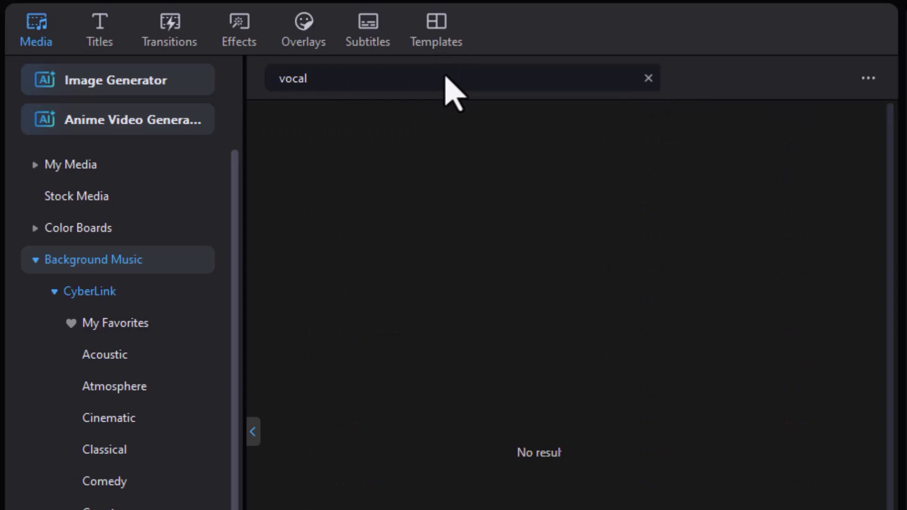
{"action": "key", "text": "BackSpace"}
{"action": "key", "text": "BackSpace"}
{"action": "key", "text": "BackSpace"}
{"action": "key", "text": "BackSpace"}
{"action": "key", "text": "BackSpace"}
- Search for 'fast' and 'strings', both finding nothing, and clear the search box
{"action": "type", "text": "fast"}
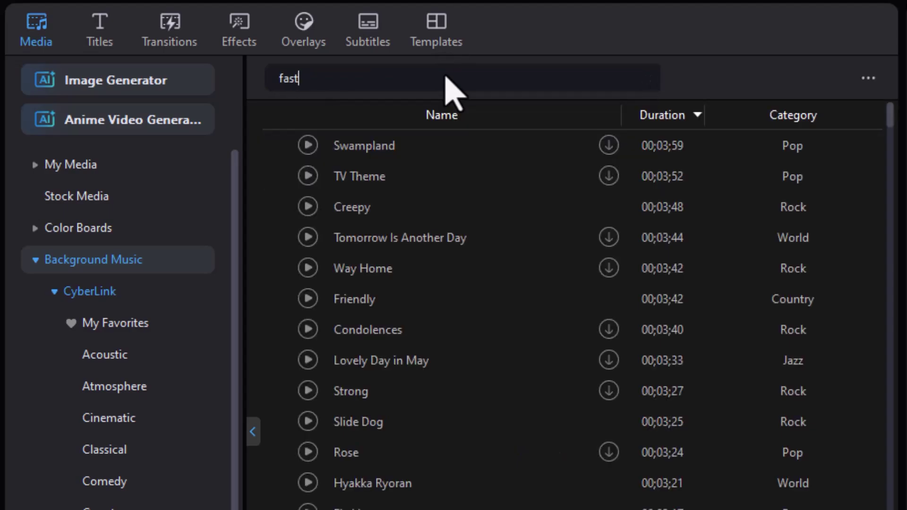
{"action": "key", "text": "Return"}
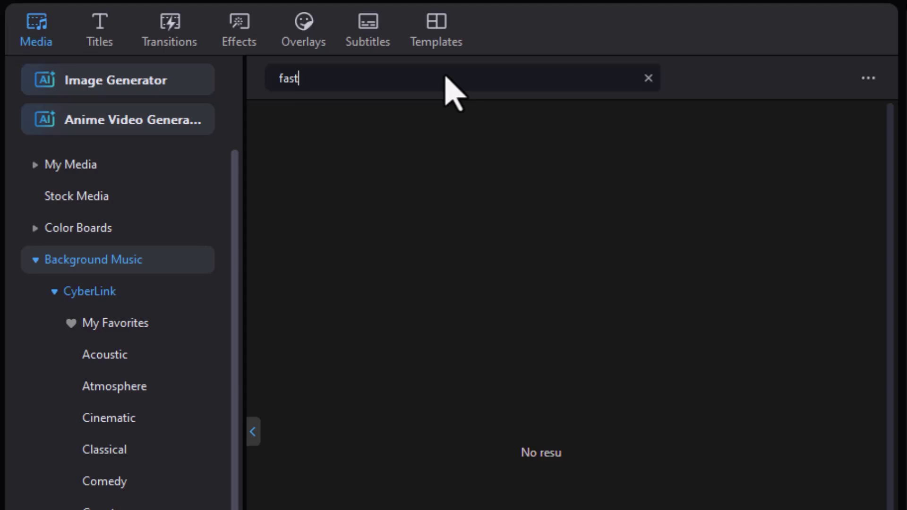
{"action": "key", "text": "BackSpace"}
{"action": "key", "text": "BackSpace"}
{"action": "key", "text": "BackSpace"}
{"action": "key", "text": "BackSpace"}
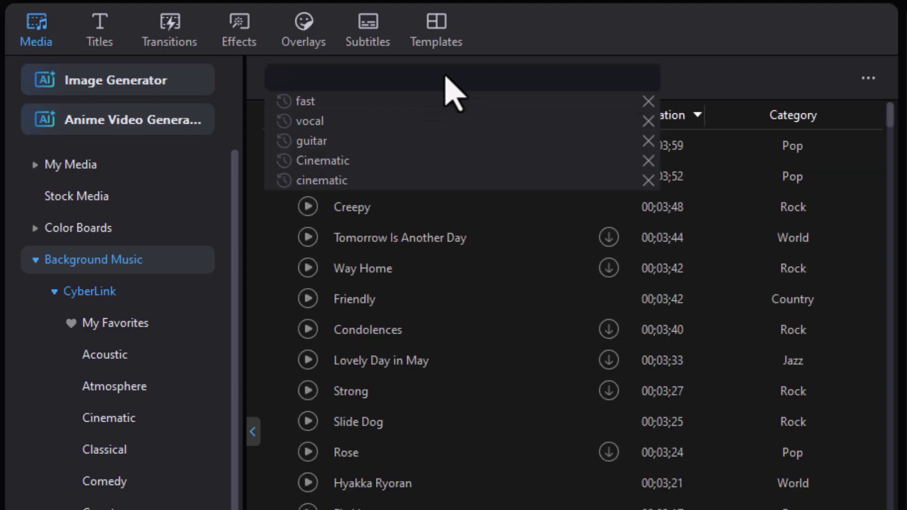
{"action": "type", "text": "strings"}
{"action": "key", "text": "BackSpace"}
{"action": "key", "text": "BackSpace"}
{"action": "key", "text": "BackSpace"}
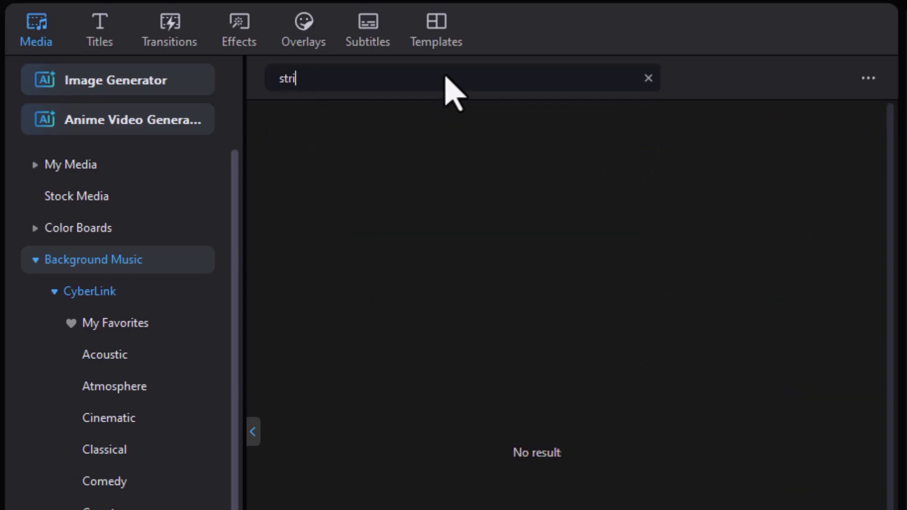
{"action": "key", "text": "BackSpace"}
{"action": "key", "text": "BackSpace"}
{"action": "key", "text": "BackSpace"}
{"action": "key", "text": "BackSpace"}
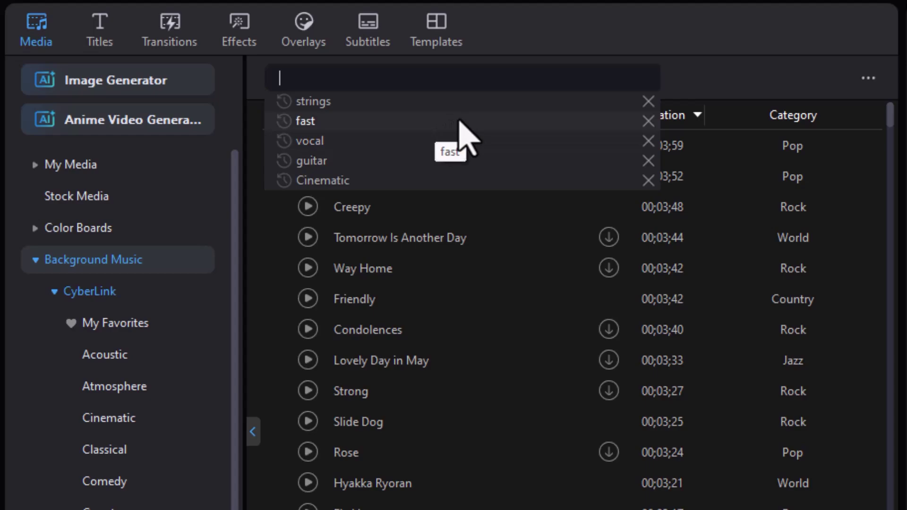
- Toggle the Duration sort both ways, then sort by Category so Acoustic tracks lead
{"action": "left_click", "coordinate": [709, 72]}
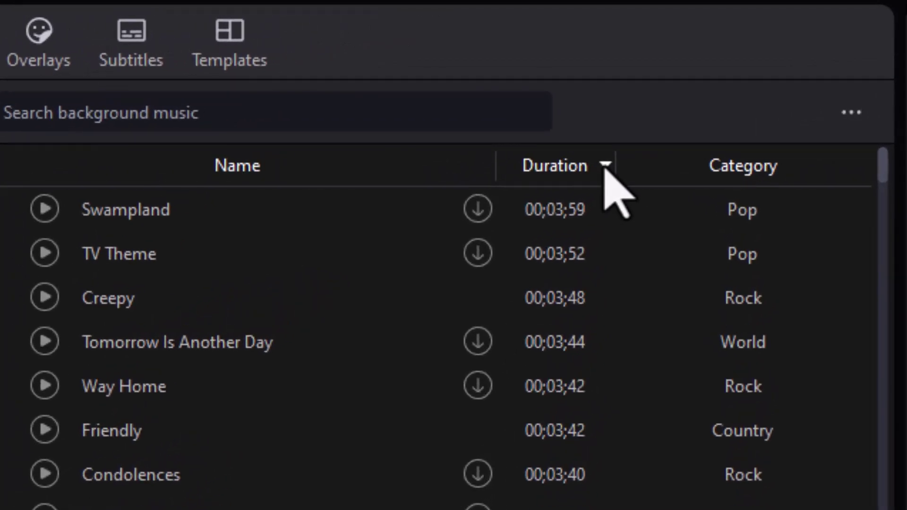
{"action": "left_click", "coordinate": [562, 172]}
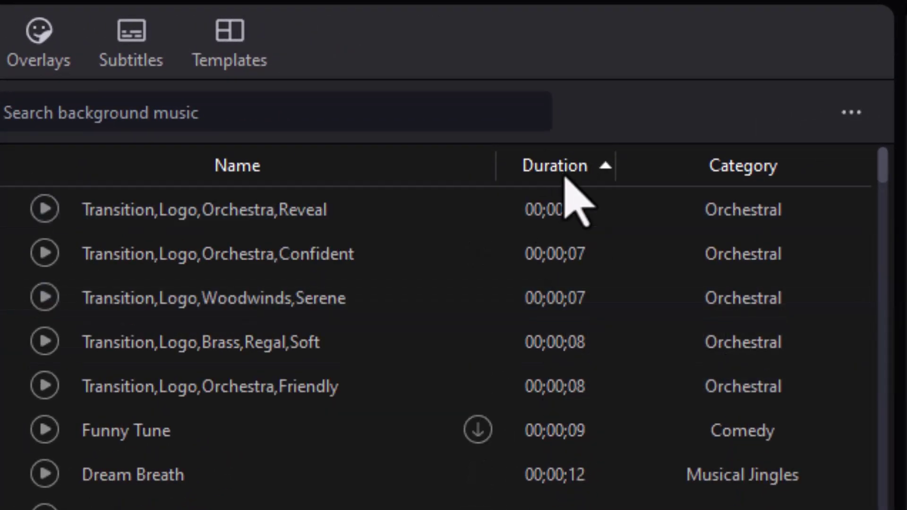
{"action": "left_click", "coordinate": [595, 169]}
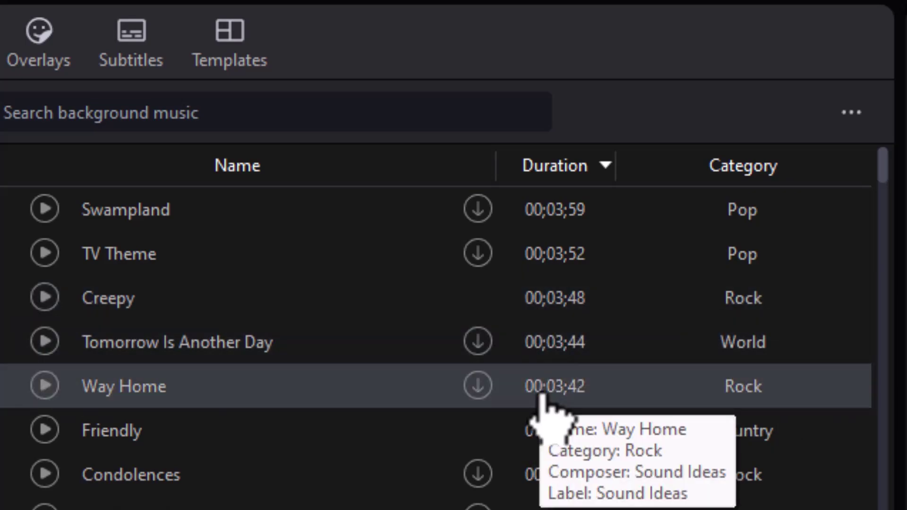
{"action": "left_click", "coordinate": [762, 171]}
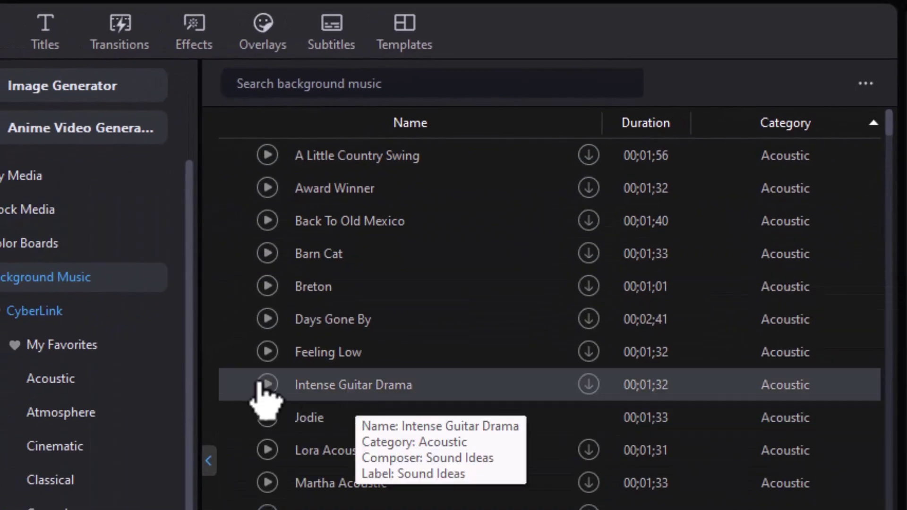
- Select Atmosphere, then Cinematic under CyberLink to list only Cinematic tracks
{"action": "left_click", "coordinate": [65, 415]}
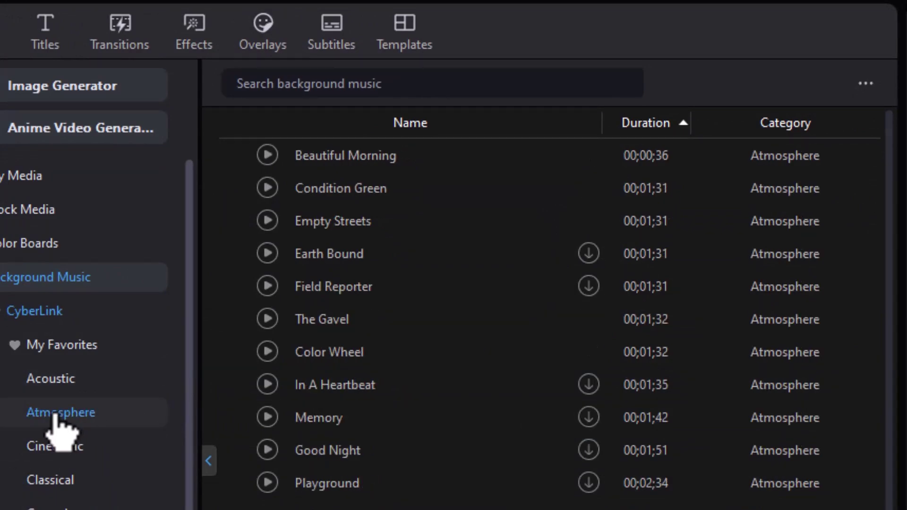
{"action": "left_click", "coordinate": [57, 452]}
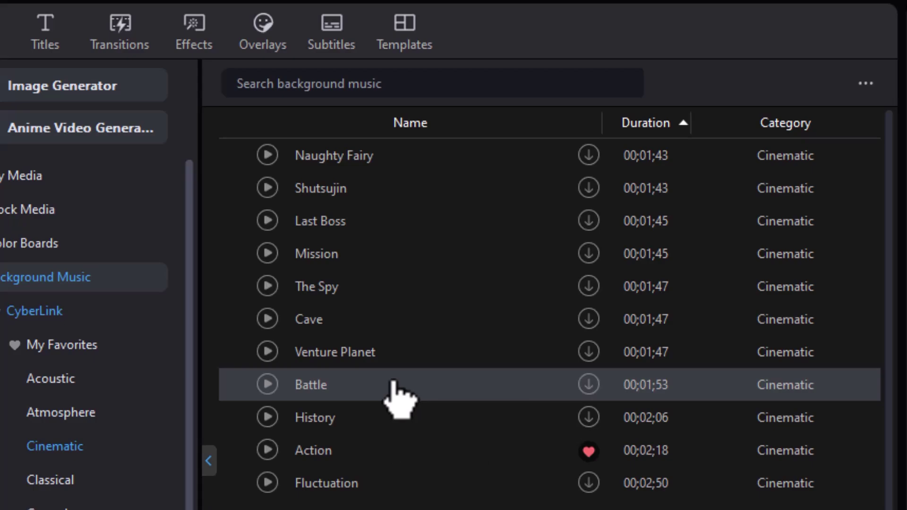
- Preview and stop the Battle track, download it, and mark it as a favourite
{"action": "left_click", "coordinate": [394, 382]}
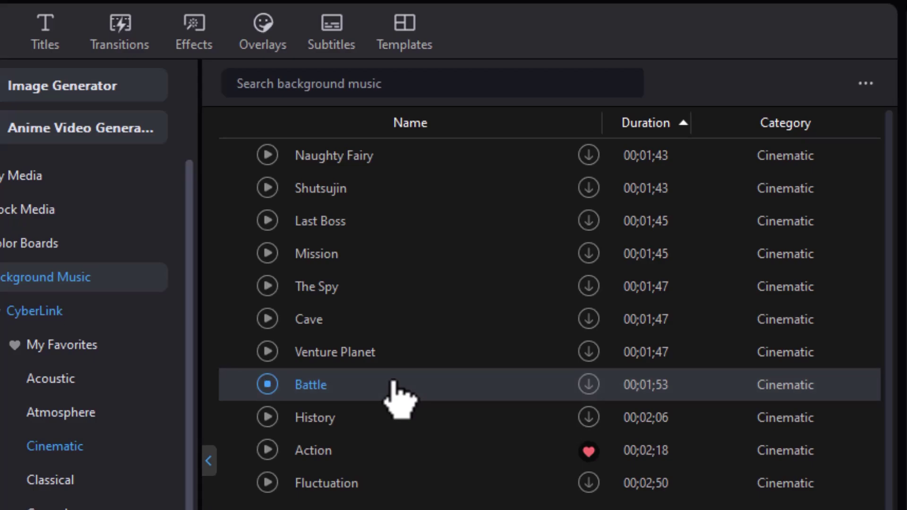
{"action": "left_click", "coordinate": [393, 382]}
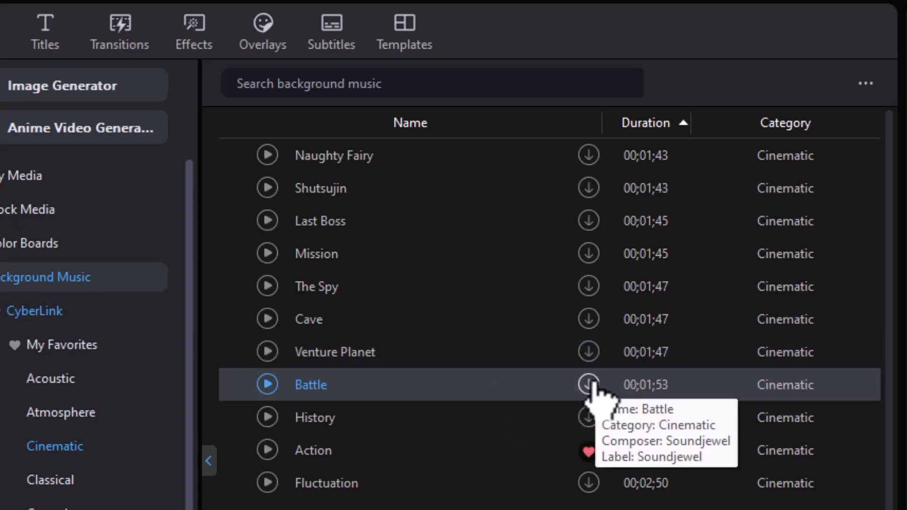
{"action": "left_click", "coordinate": [589, 385]}
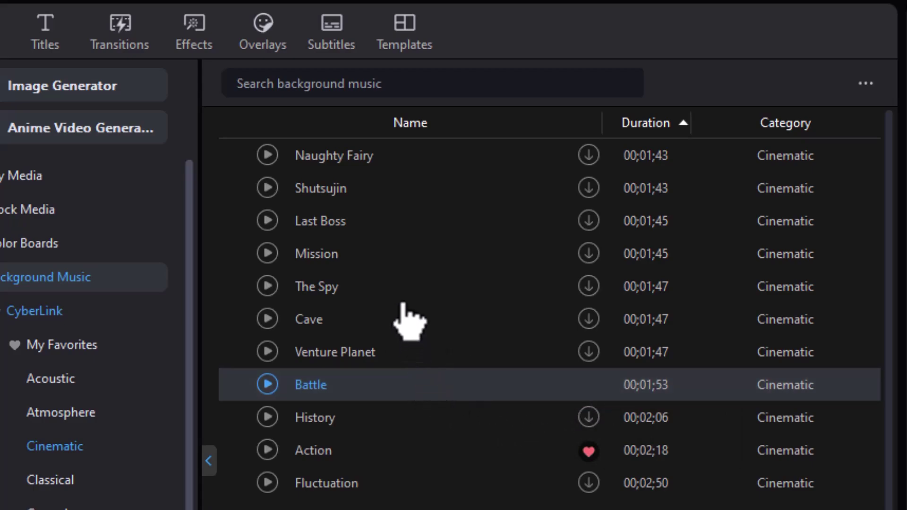
{"action": "mouse_move", "coordinate": [543, 387]}
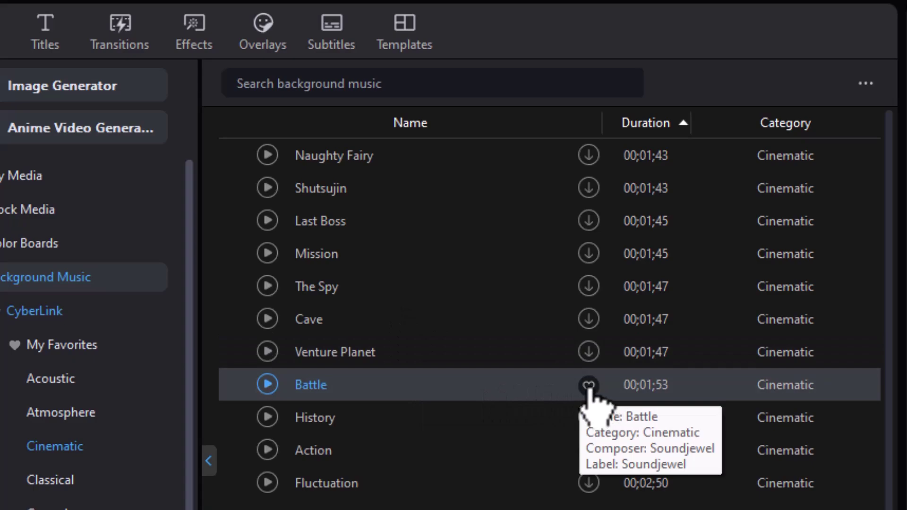
{"action": "left_click", "coordinate": [588, 386]}
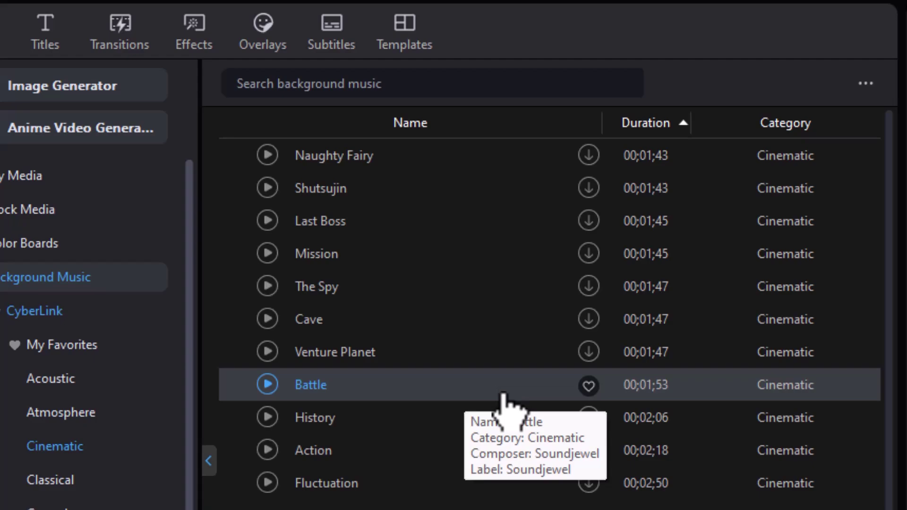
- Delete Battle's downloaded file from disk, then preview Battle again from the online library
{"action": "right_click", "coordinate": [546, 393]}
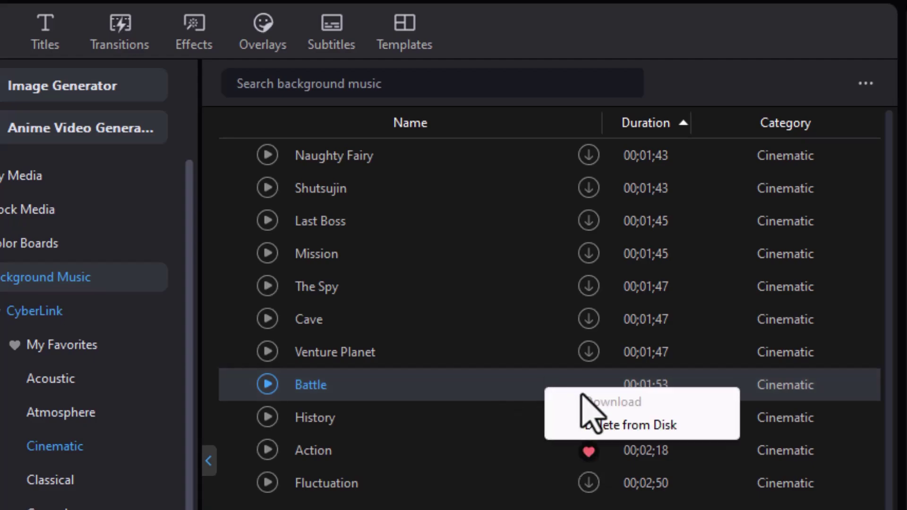
{"action": "left_click", "coordinate": [614, 424]}
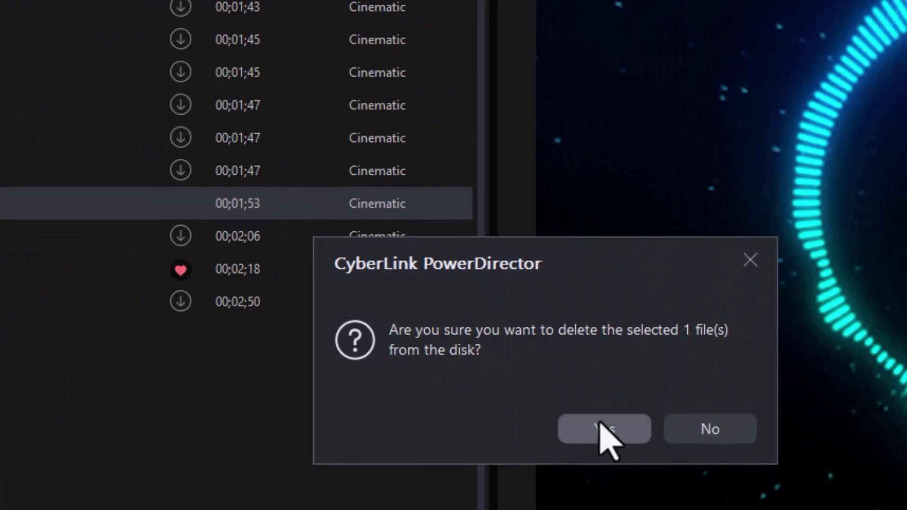
{"action": "left_click", "coordinate": [613, 428]}
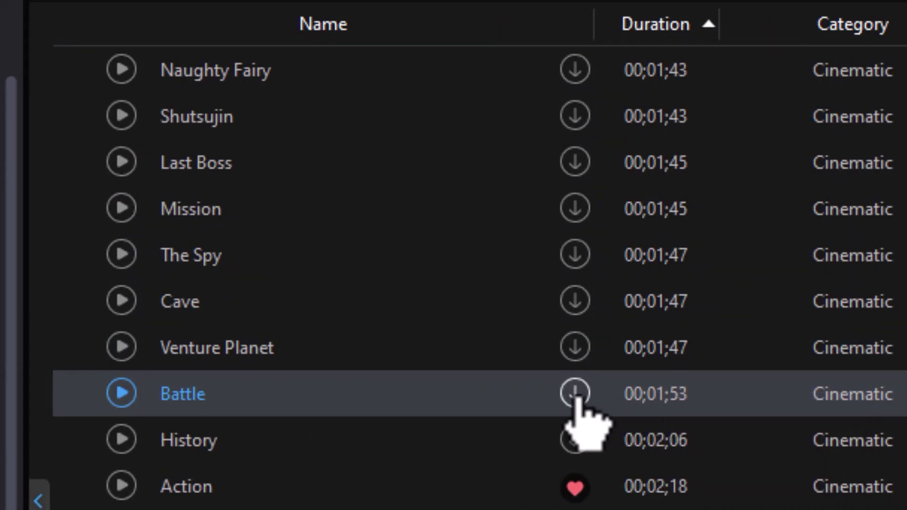
{"action": "left_click", "coordinate": [105, 386]}
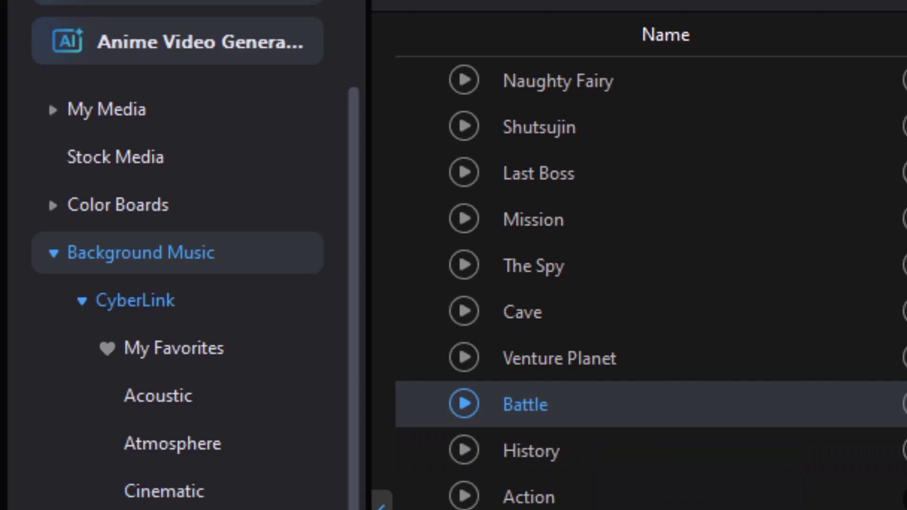
{"action": "scroll", "coordinate": [652, 283], "scroll_direction": "up", "scroll_amount": 5}
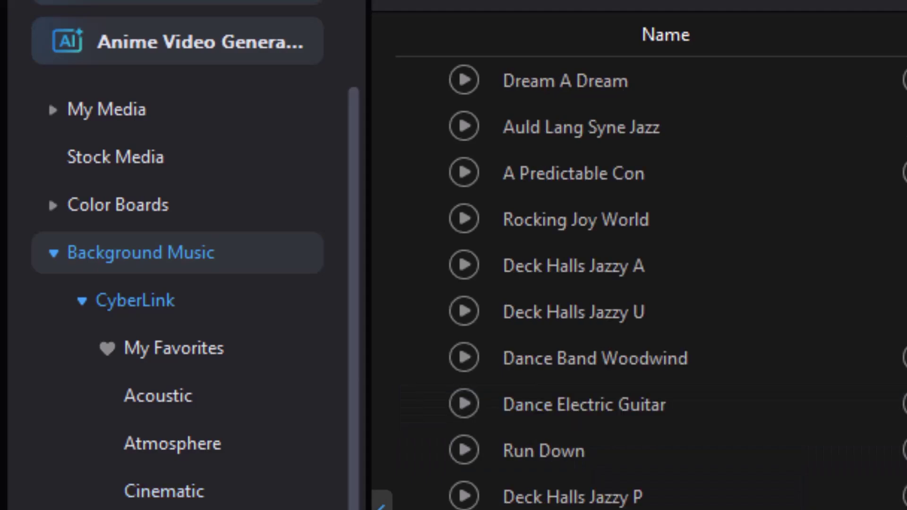
- Collapse the CyberLink collection and load Meta's tracks, such as Nikkatha (Unstoppable) and Barbenheimer
{"action": "left_click", "coordinate": [165, 300]}
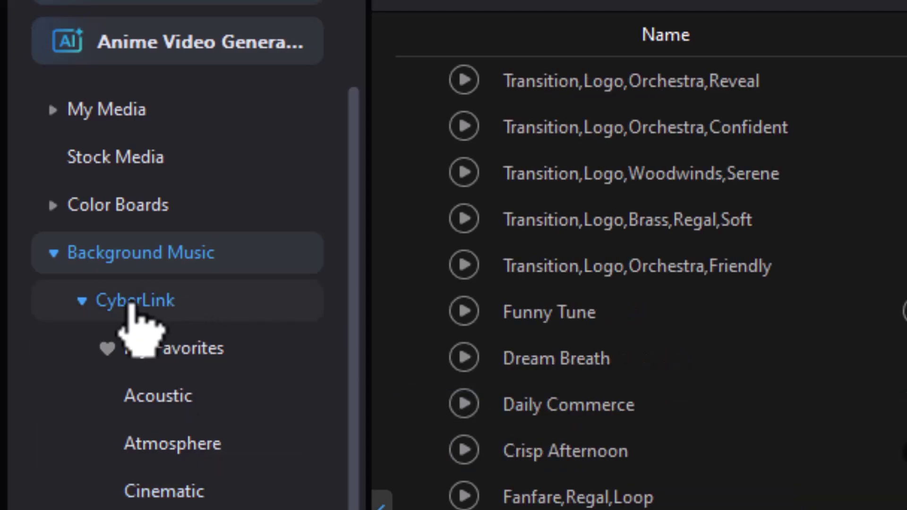
{"action": "left_click", "coordinate": [83, 303]}
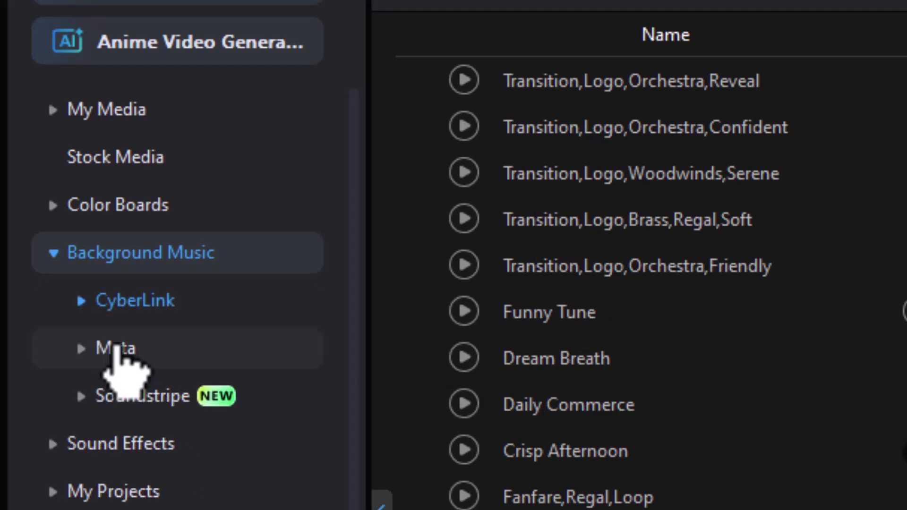
{"action": "left_click", "coordinate": [116, 349]}
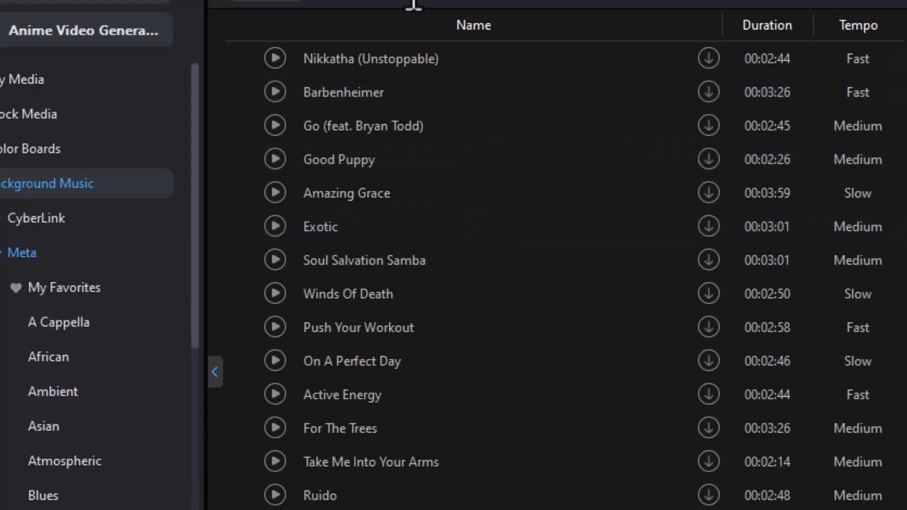
{"action": "left_click", "coordinate": [415, 1]}
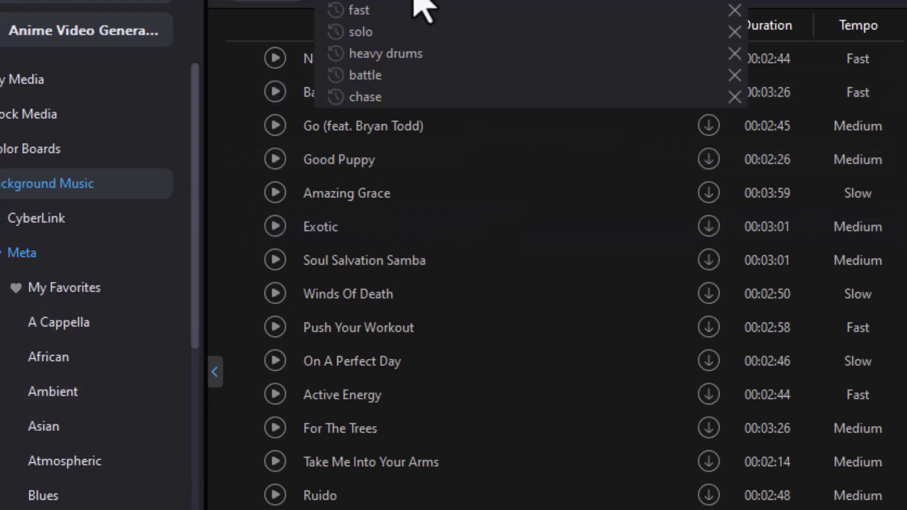
- Rerun the 'fast' search from history in Meta's library and browse the matching tracks
{"action": "left_click", "coordinate": [380, 11]}
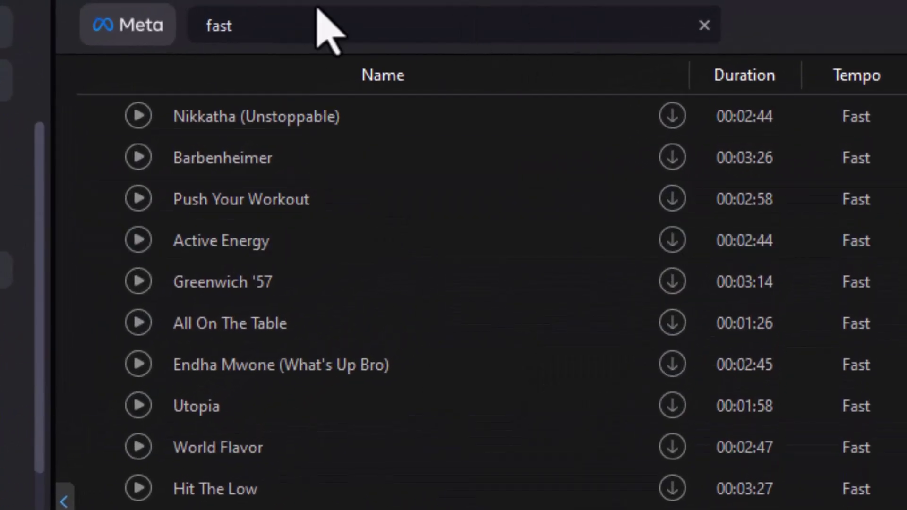
{"action": "left_click", "coordinate": [271, 24]}
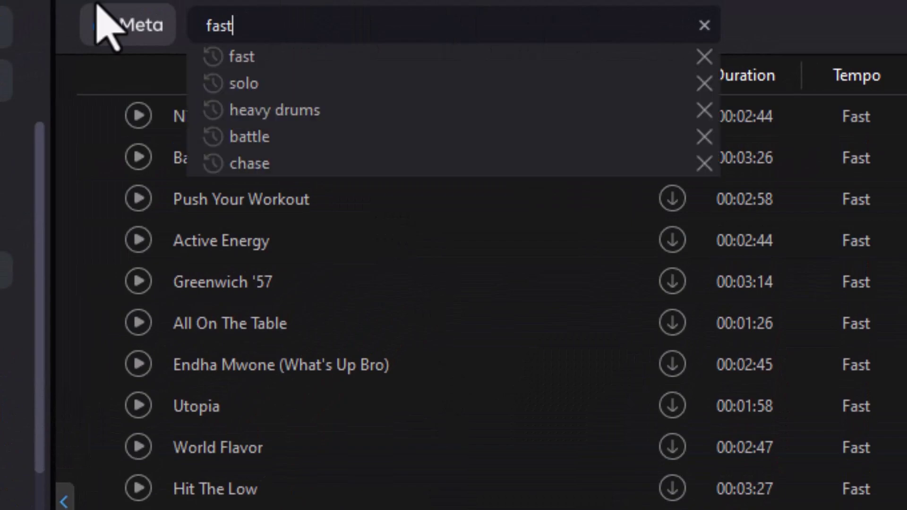
{"action": "key", "text": "Return"}
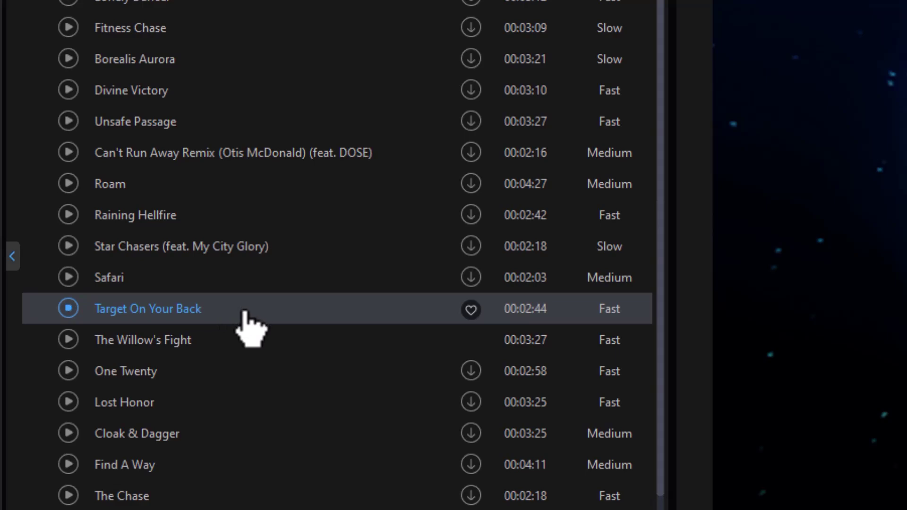
{"action": "right_click", "coordinate": [364, 315]}
- Delete Target On Your Back from disk and favourite The Willow's Fight
{"action": "left_click", "coordinate": [413, 347]}
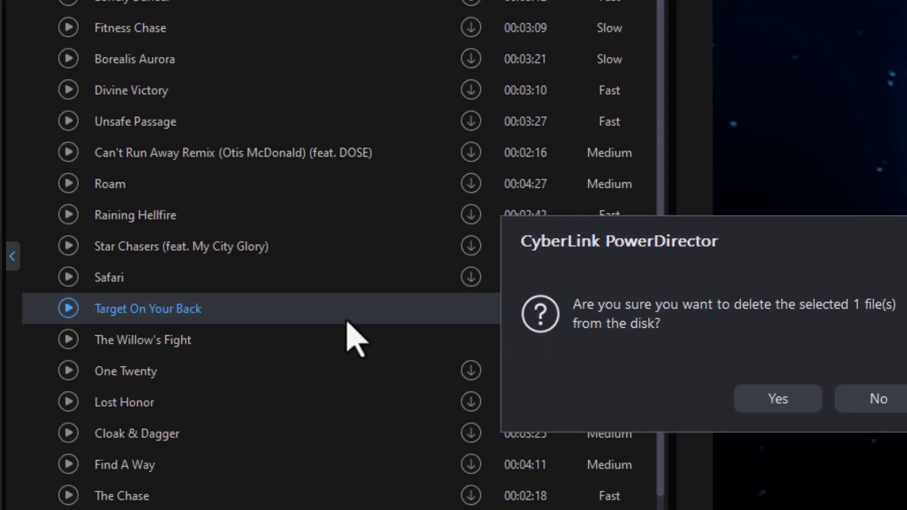
{"action": "left_click", "coordinate": [786, 399]}
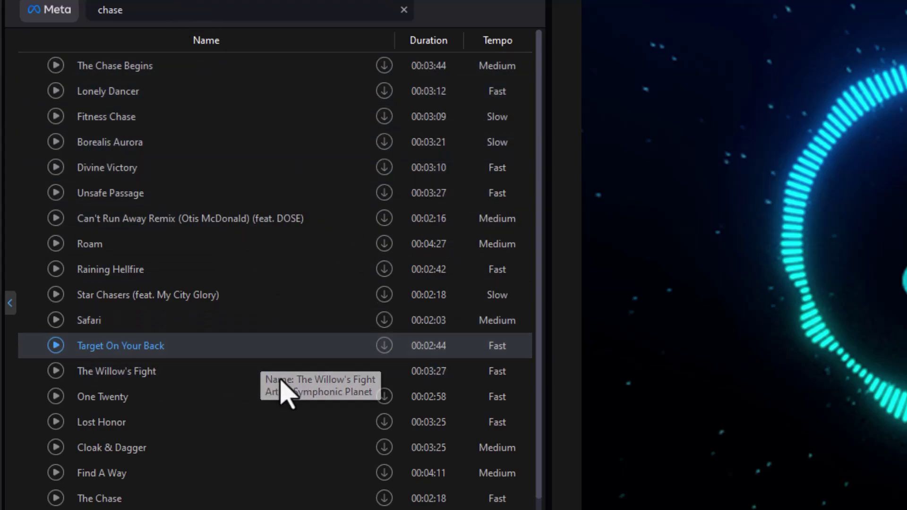
{"action": "left_click", "coordinate": [384, 373]}
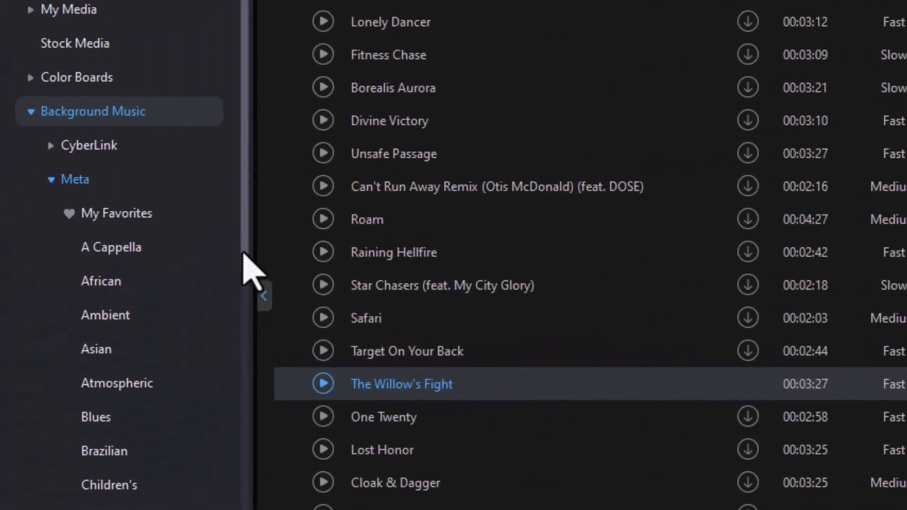
- Show Meta's Hip Hop category, listing tracks like Game Winner and Lofi Magic
{"action": "scroll", "coordinate": [70, 293], "scroll_direction": "down", "scroll_amount": 8}
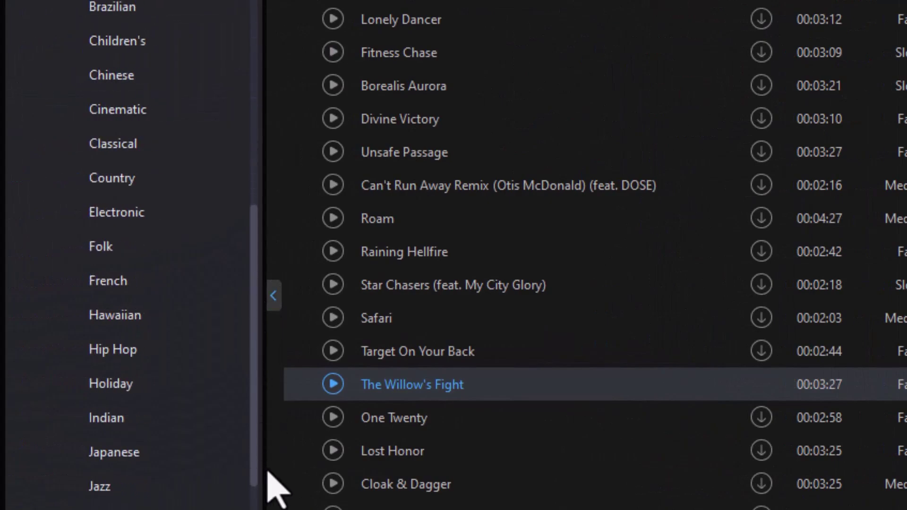
{"action": "left_click", "coordinate": [151, 347]}
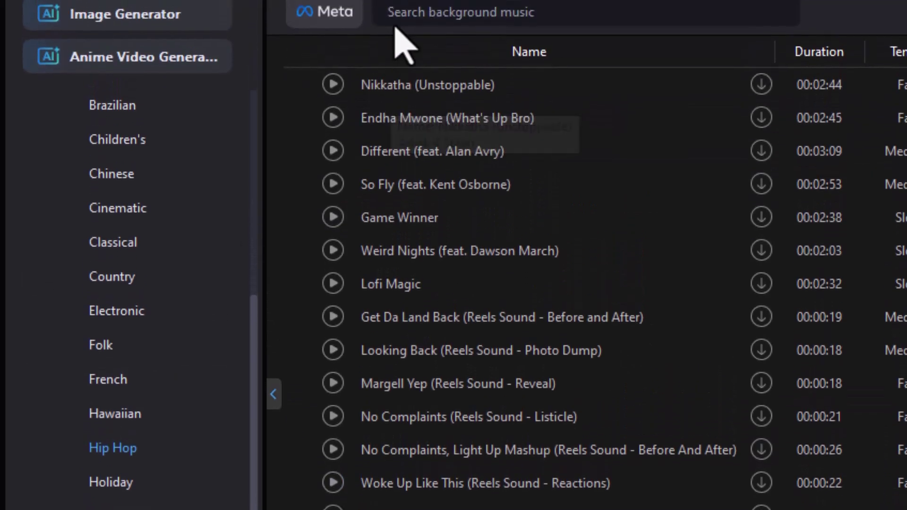
{"action": "left_click", "coordinate": [433, 21]}
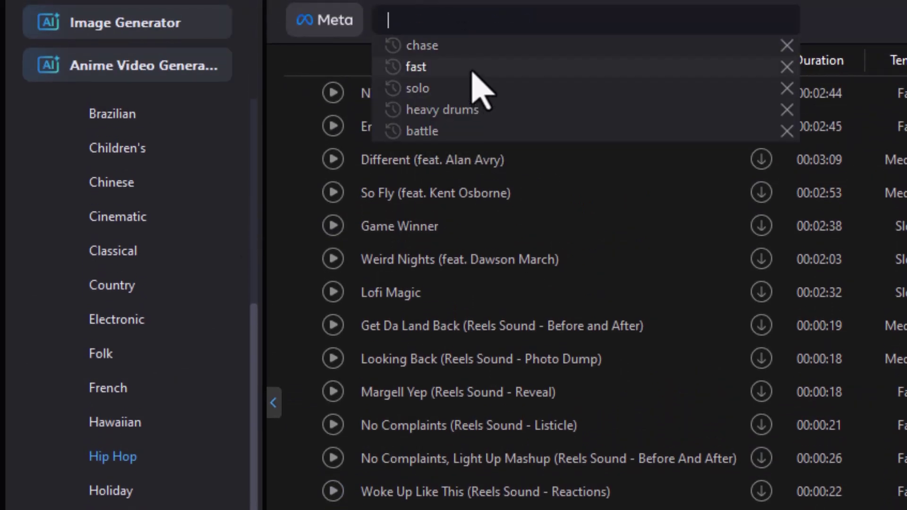
{"action": "left_click_drag", "start_coordinate": [474, 97], "coordinate": [471, 71]}
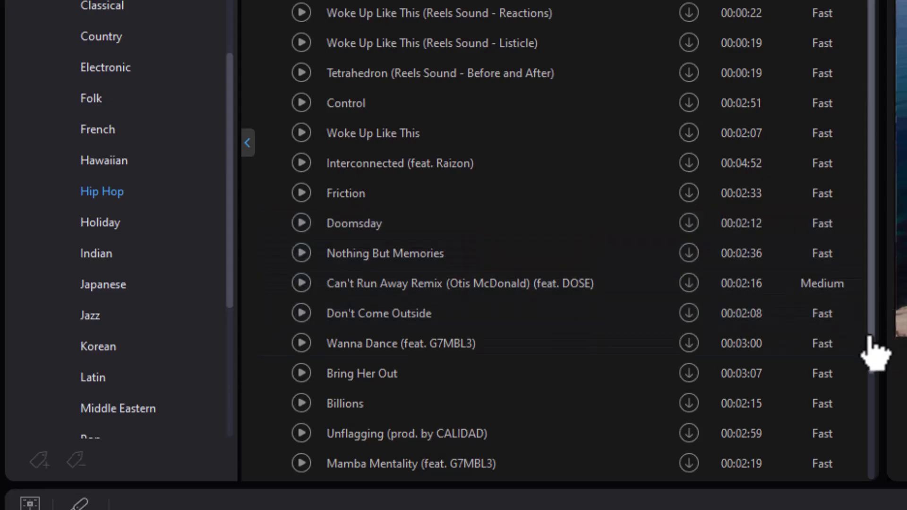
{"action": "left_click_drag", "start_coordinate": [872, 344], "coordinate": [871, 475]}
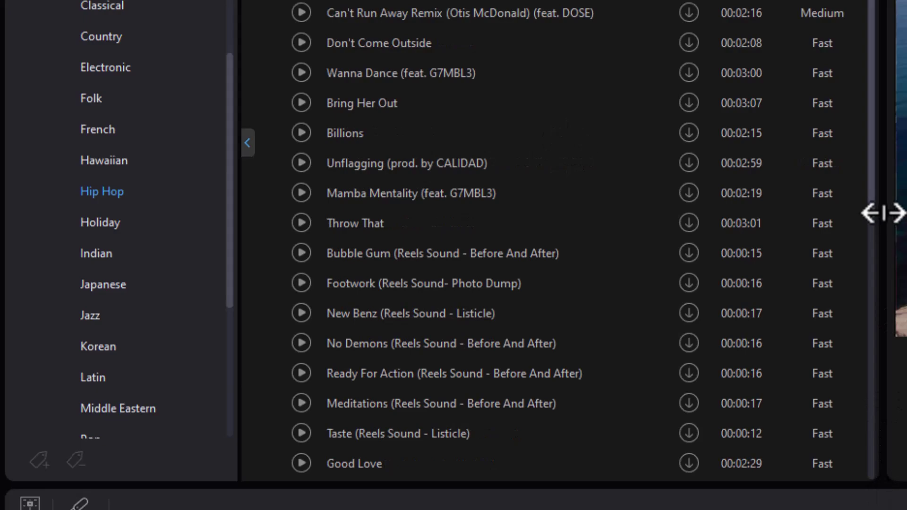
{"action": "left_click_drag", "start_coordinate": [872, 203], "coordinate": [874, 469]}
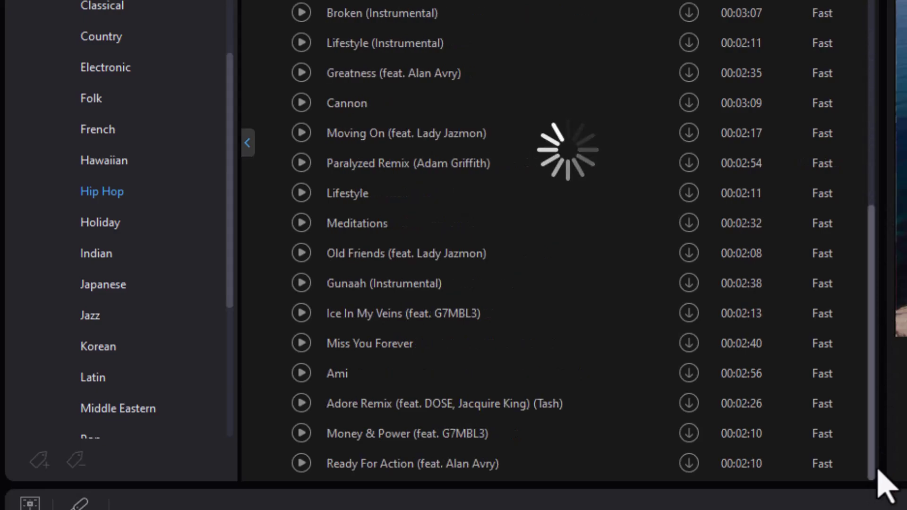
{"action": "left_click_drag", "start_coordinate": [875, 239], "coordinate": [879, 415]}
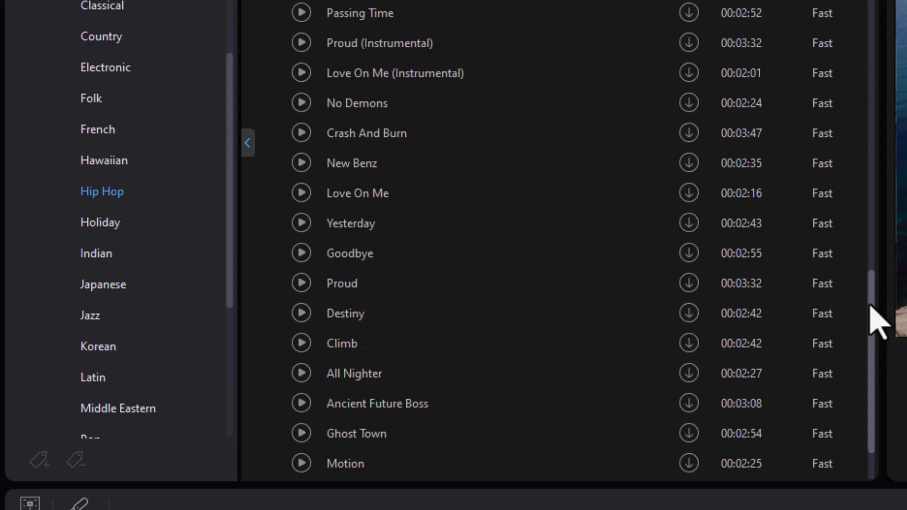
{"action": "left_click_drag", "start_coordinate": [873, 349], "coordinate": [871, 399]}
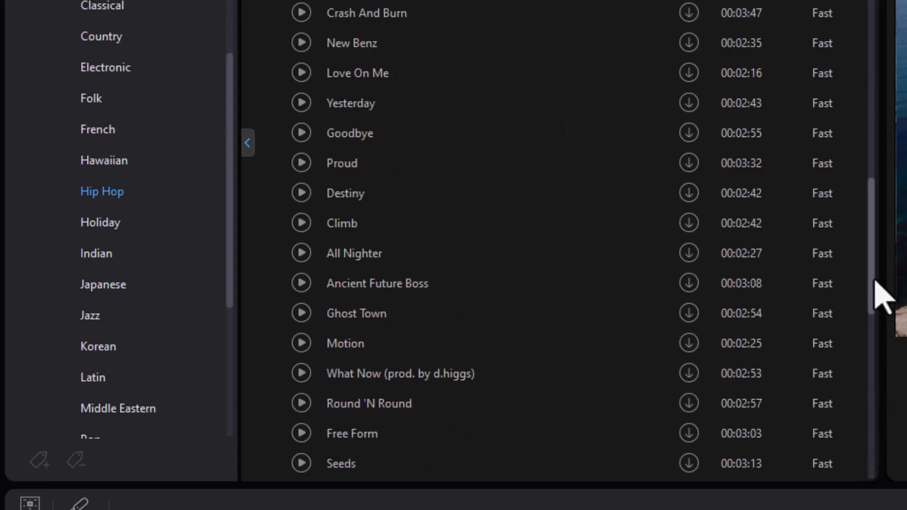
{"action": "left_click_drag", "start_coordinate": [874, 283], "coordinate": [881, 486]}
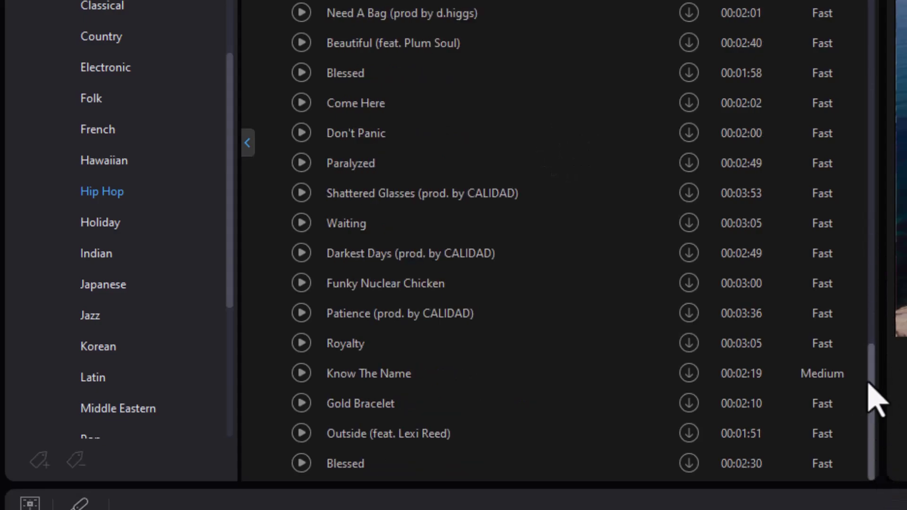
{"action": "left_click_drag", "start_coordinate": [880, 348], "coordinate": [878, 492]}
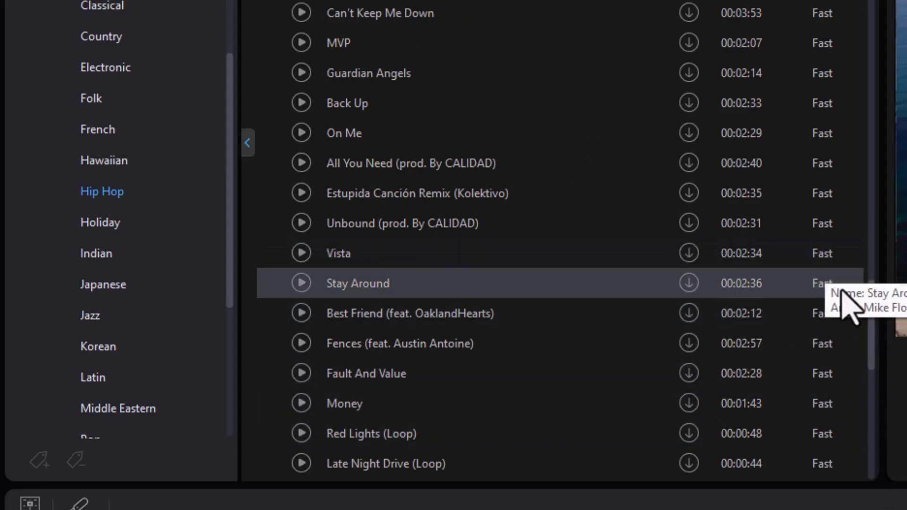
{"action": "scroll", "coordinate": [420, 137], "scroll_direction": "down", "scroll_amount": 5}
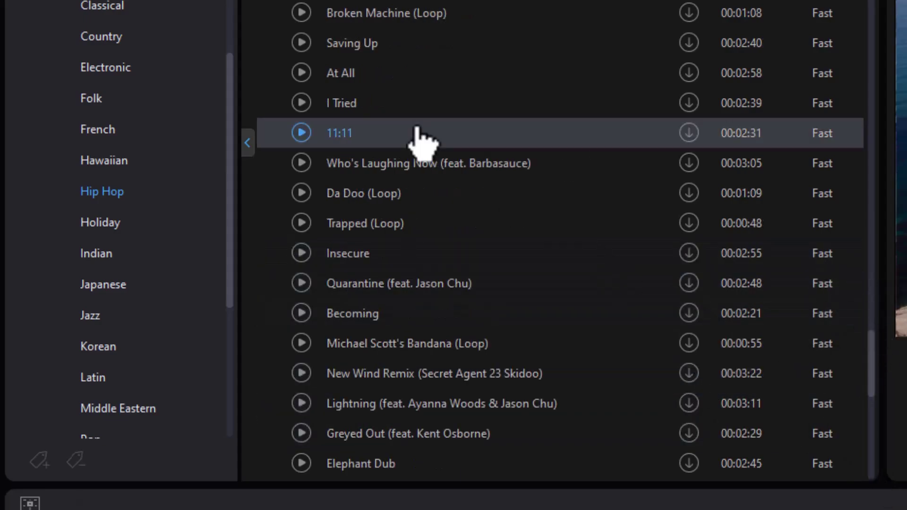
{"action": "left_click", "coordinate": [420, 137]}
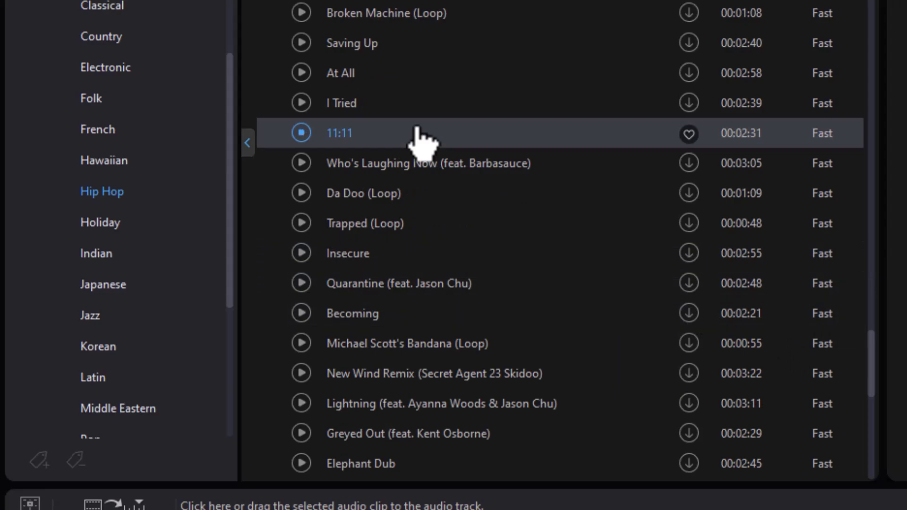
- Delete the 11:11 track's downloaded file from disk and confirm, making it downloadable again
{"action": "right_click", "coordinate": [523, 136]}
{"action": "left_click", "coordinate": [580, 173]}
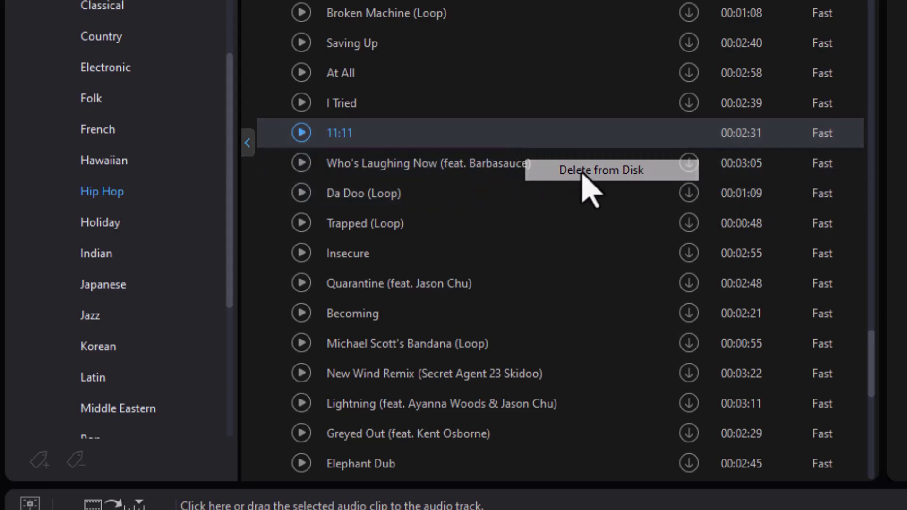
{"action": "key", "text": "Return"}
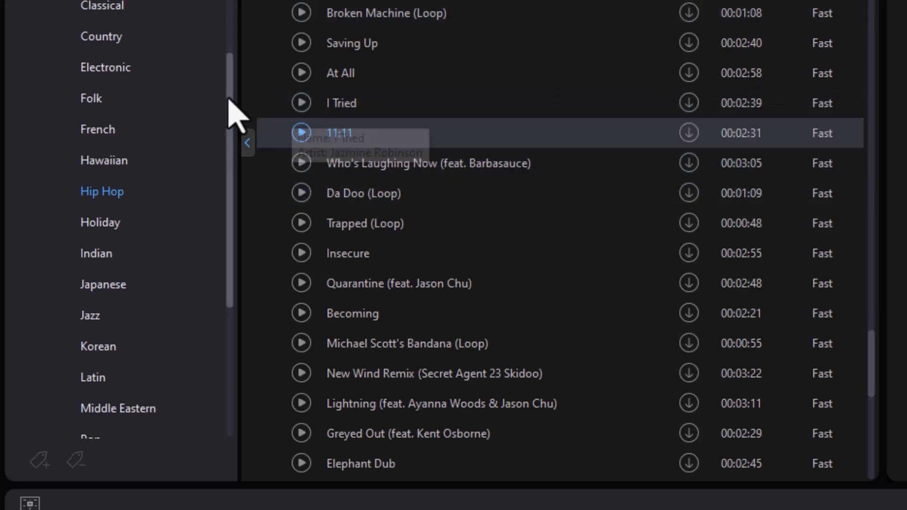
{"action": "left_click_drag", "start_coordinate": [233, 113], "coordinate": [236, 1]}
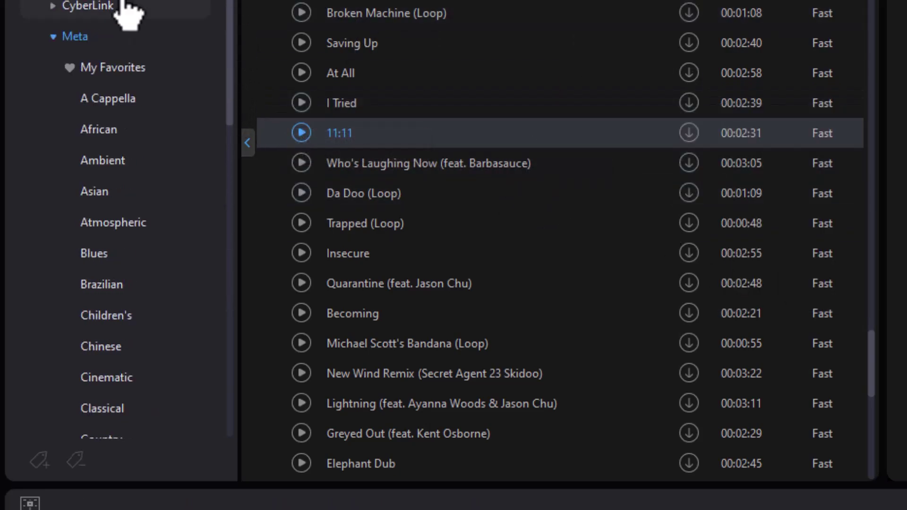
- Collapse the Meta library and expand Soundstripe to list tracks like Free Flow and Millions
{"action": "left_click", "coordinate": [56, 42]}
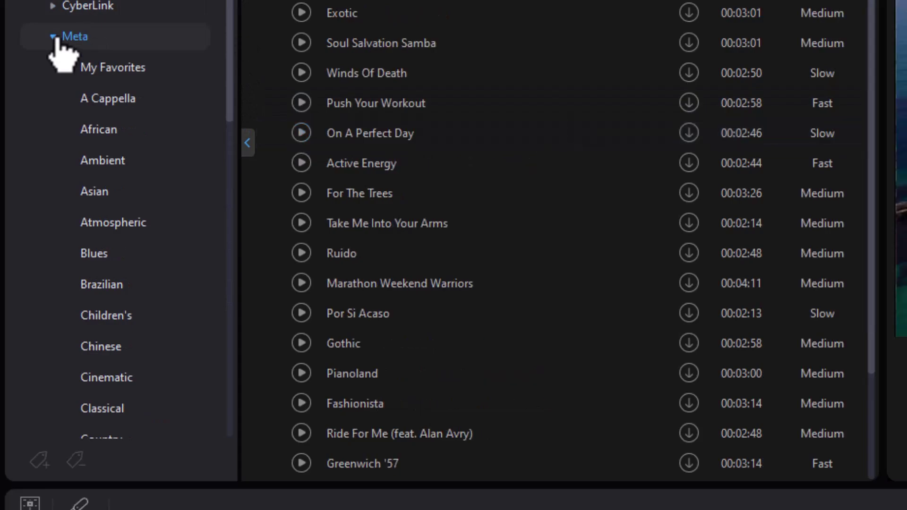
{"action": "left_click", "coordinate": [54, 38]}
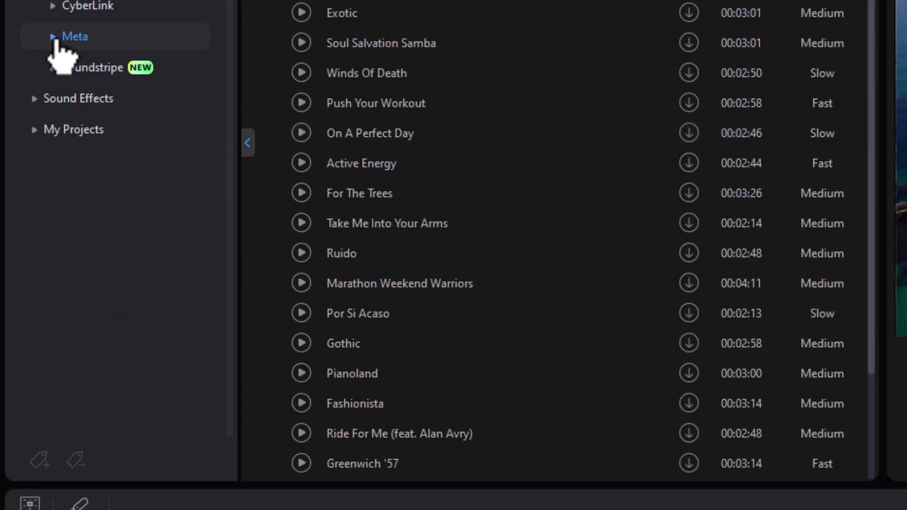
{"action": "left_click", "coordinate": [94, 71]}
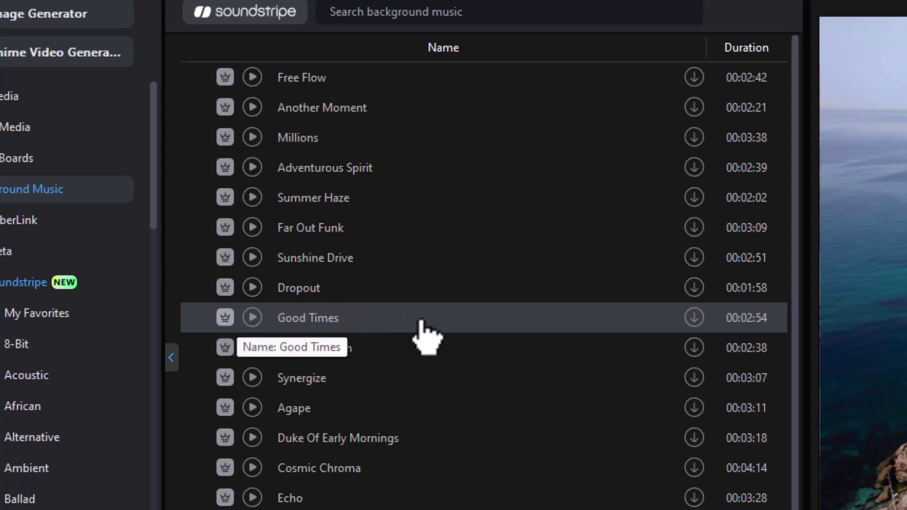
- Preview the Soundstripe track Dropout and widen the music list panel
{"action": "left_click", "coordinate": [401, 289]}
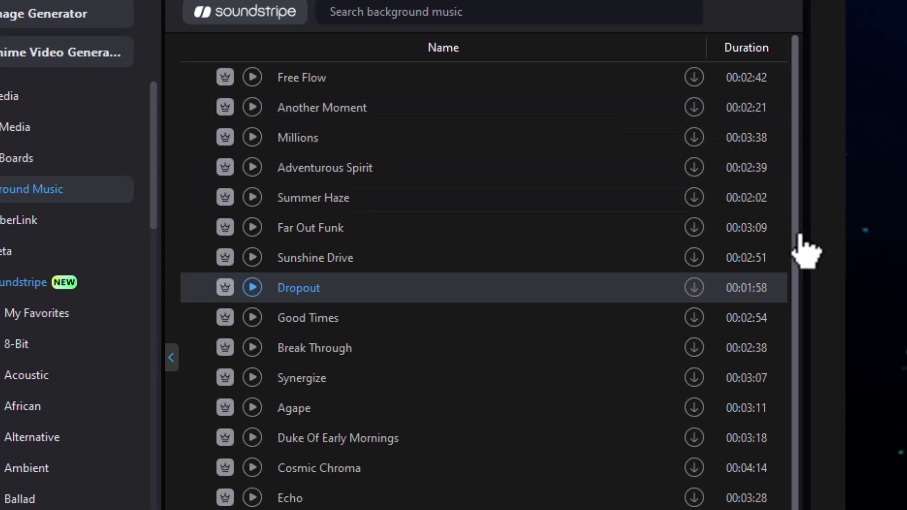
{"action": "left_click_drag", "start_coordinate": [806, 238], "coordinate": [906, 238]}
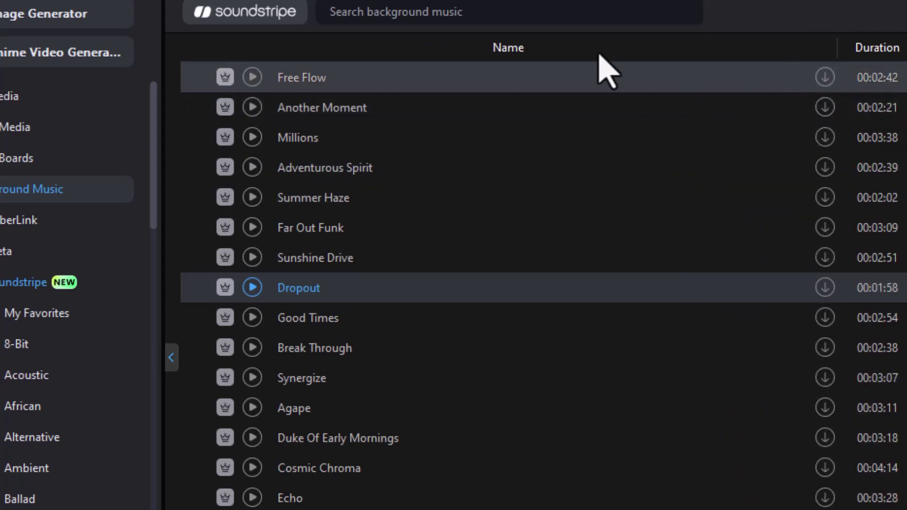
- Reuse search history to search Soundstripe for strings, then for guitar
{"action": "left_click", "coordinate": [458, 14]}
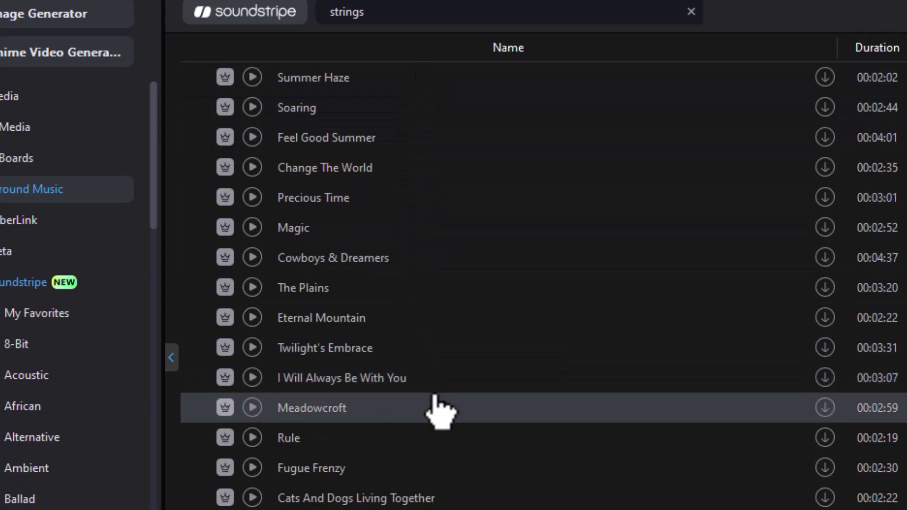
{"action": "left_click", "coordinate": [456, 12]}
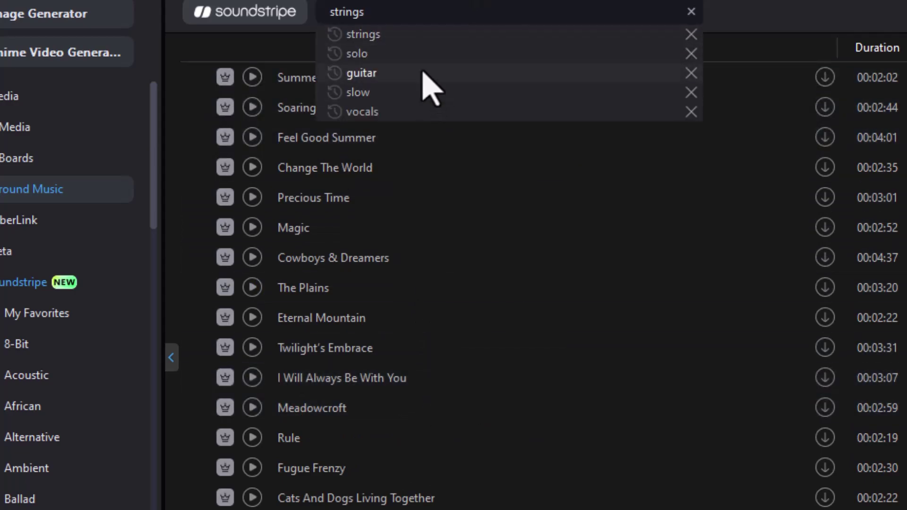
{"action": "key", "text": "Return"}
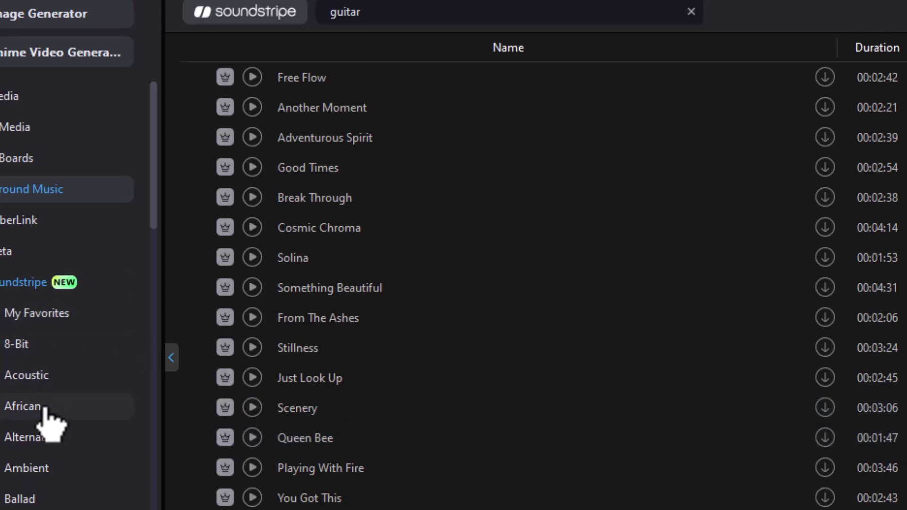
- Open the Soundstripe Ballad genre and scroll down through its track list
{"action": "left_click", "coordinate": [44, 496]}
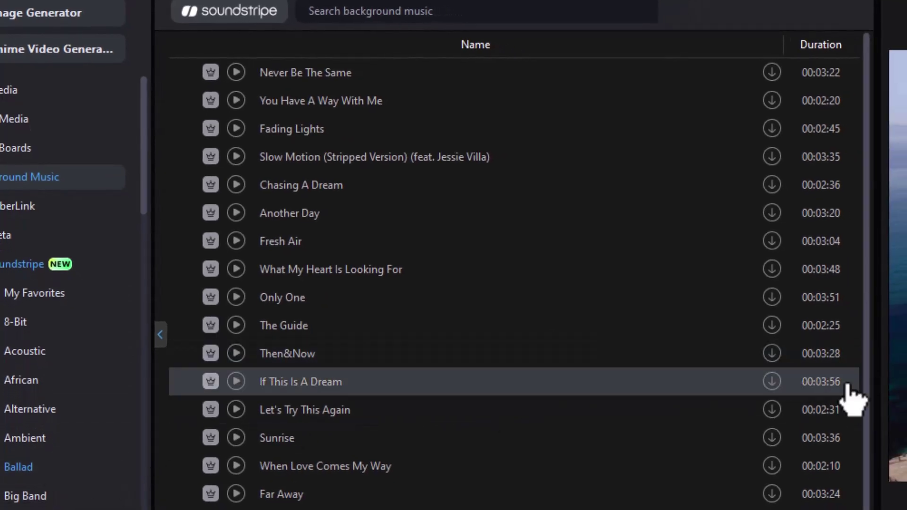
{"action": "scroll", "coordinate": [871, 506], "scroll_direction": "down", "scroll_amount": 6}
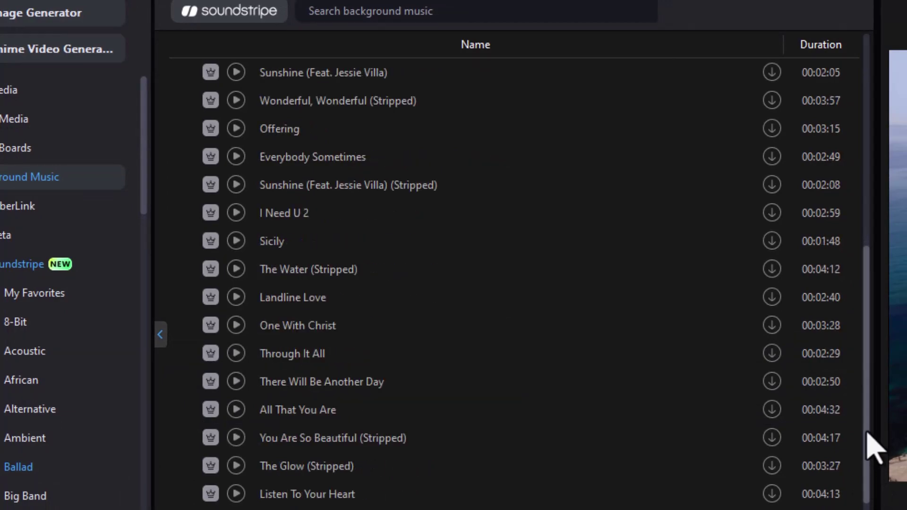
{"action": "scroll", "coordinate": [873, 448], "scroll_direction": "down", "scroll_amount": 10}
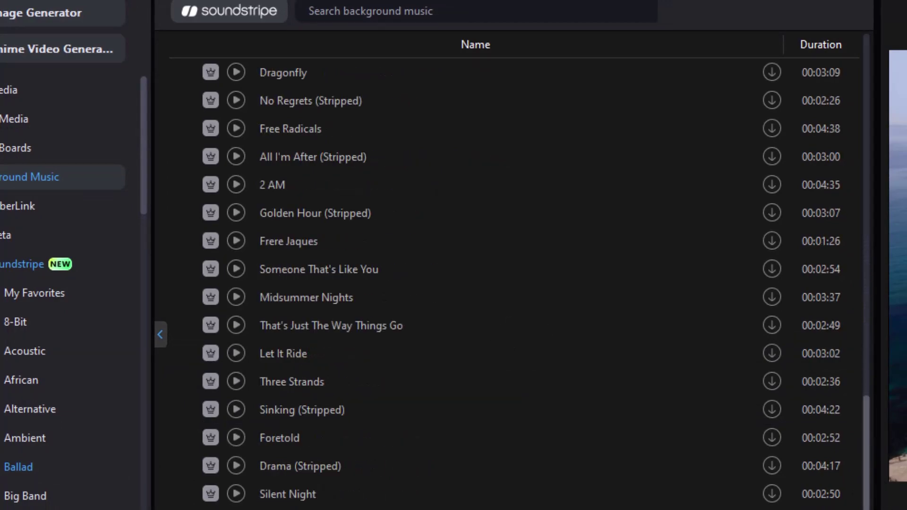
{"action": "scroll", "coordinate": [519, 284], "scroll_direction": "down", "scroll_amount": 5}
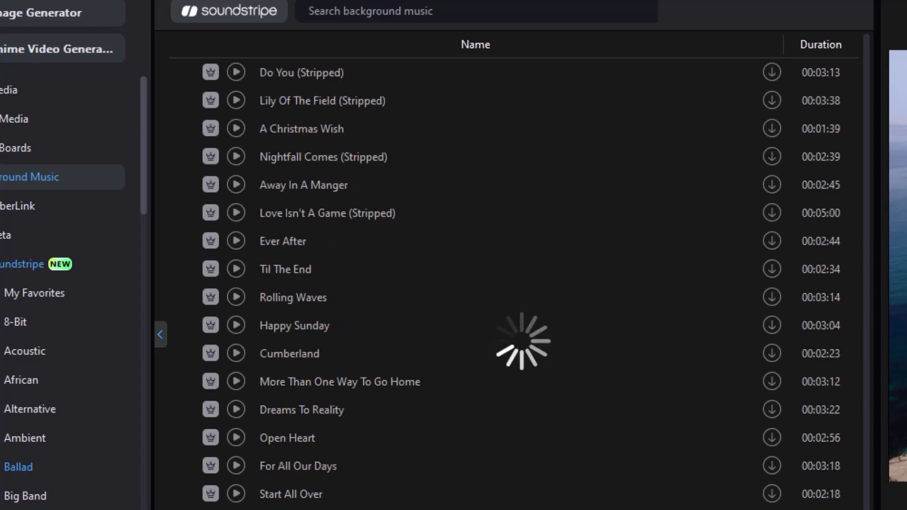
{"action": "scroll", "coordinate": [520, 283], "scroll_direction": "down", "scroll_amount": 5}
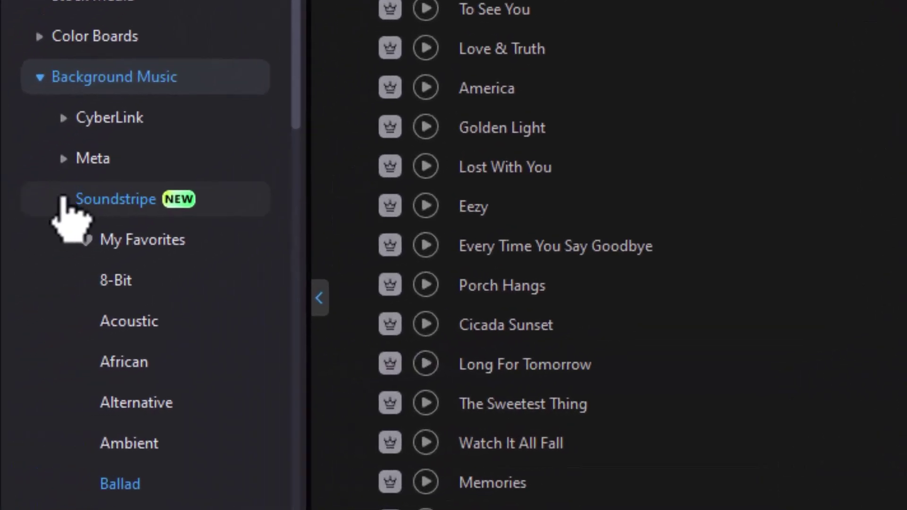
- Collapse Soundstripe and Background Music in the sidebar and switch to My Media
{"action": "left_click", "coordinate": [64, 199]}
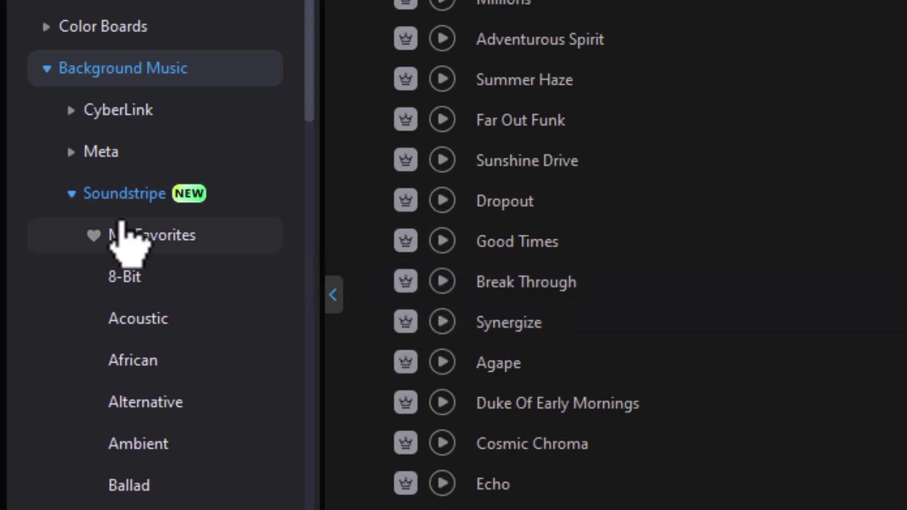
{"action": "left_click", "coordinate": [95, 195]}
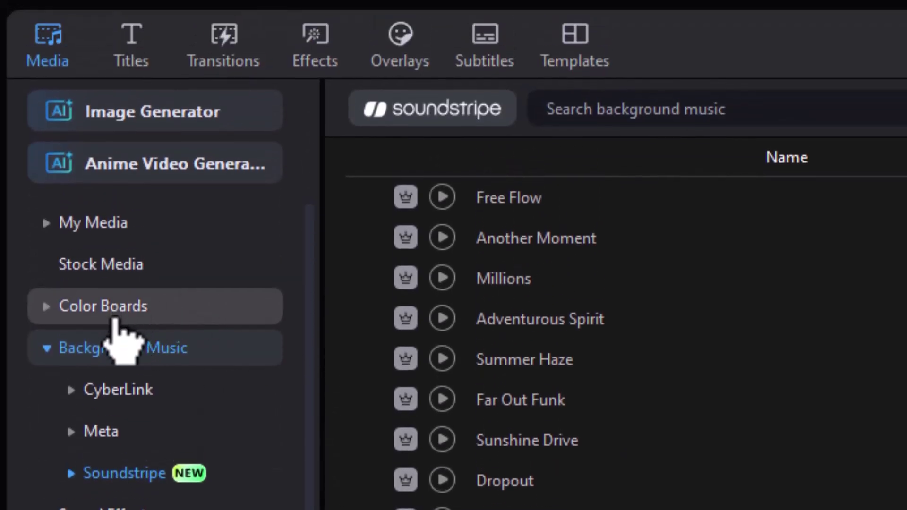
{"action": "left_click", "coordinate": [47, 349]}
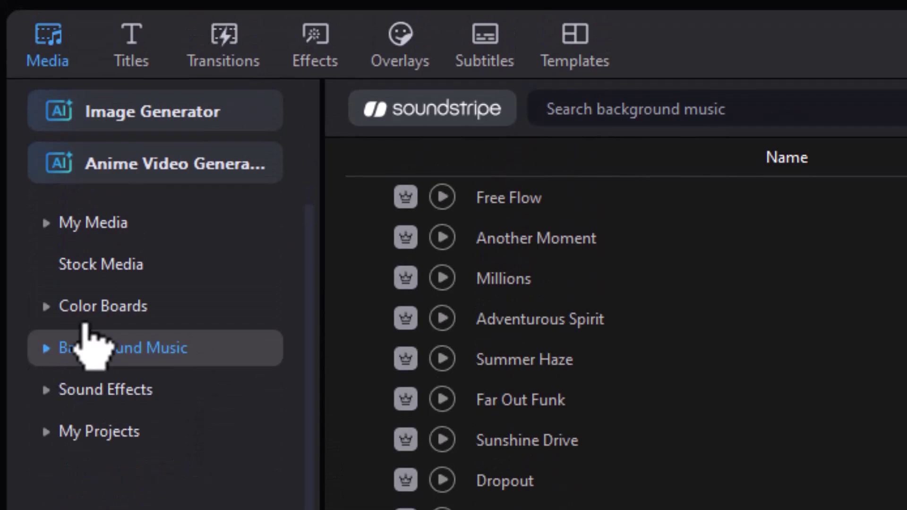
{"action": "left_click", "coordinate": [105, 226]}
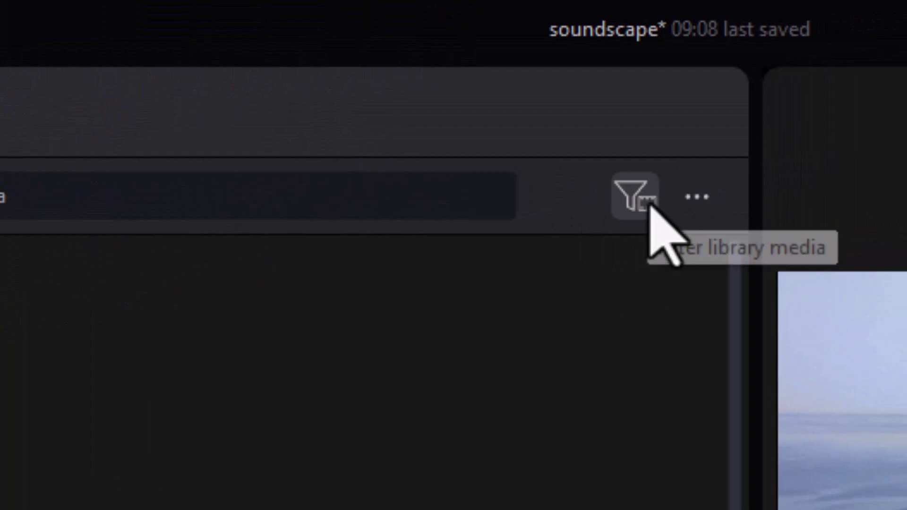
{"action": "left_click", "coordinate": [648, 202]}
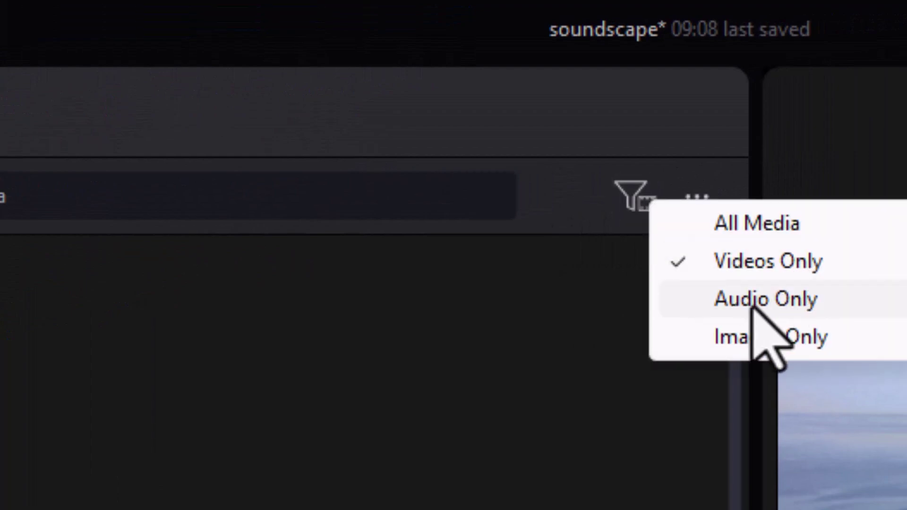
- Show All Media in Details view and select A New Start.mp3
{"action": "left_click", "coordinate": [749, 221]}
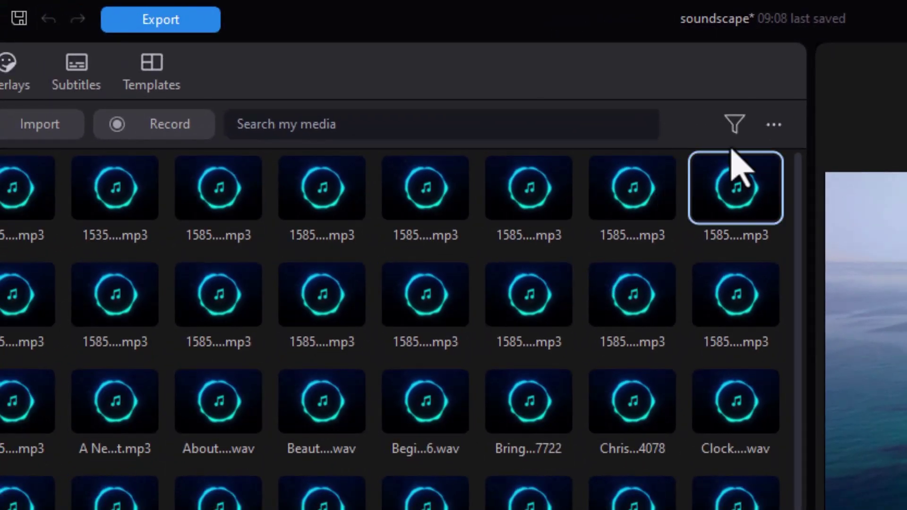
{"action": "left_click", "coordinate": [773, 125]}
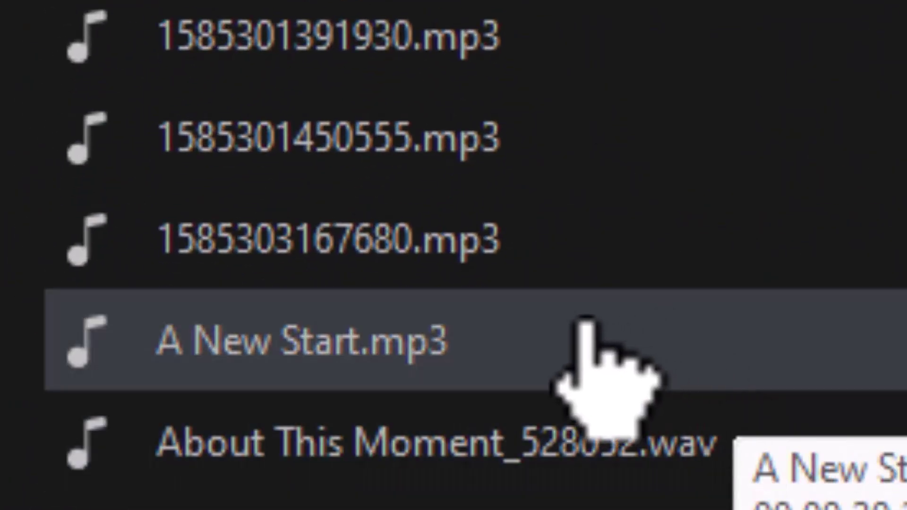
{"action": "left_click", "coordinate": [586, 333]}
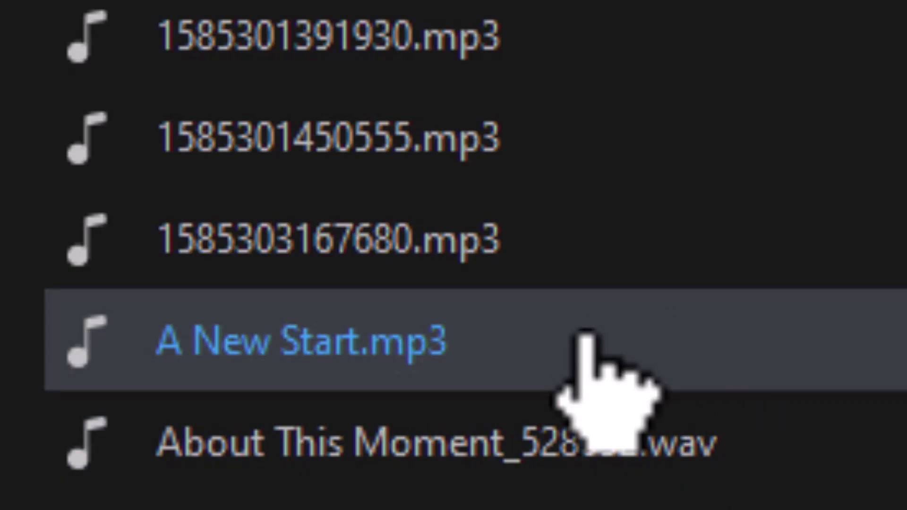